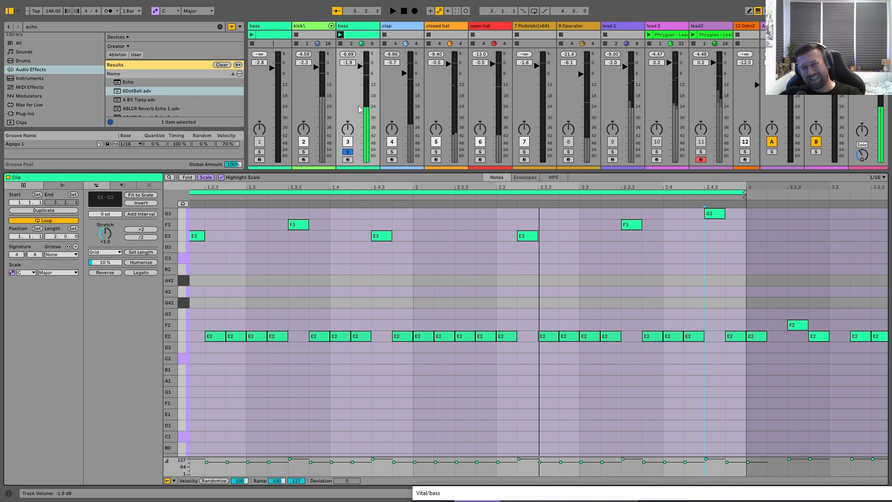
# Show the bass track's Vital device and bring its synth window fully into view
pyautogui.hotkey('shift', 'Tab')
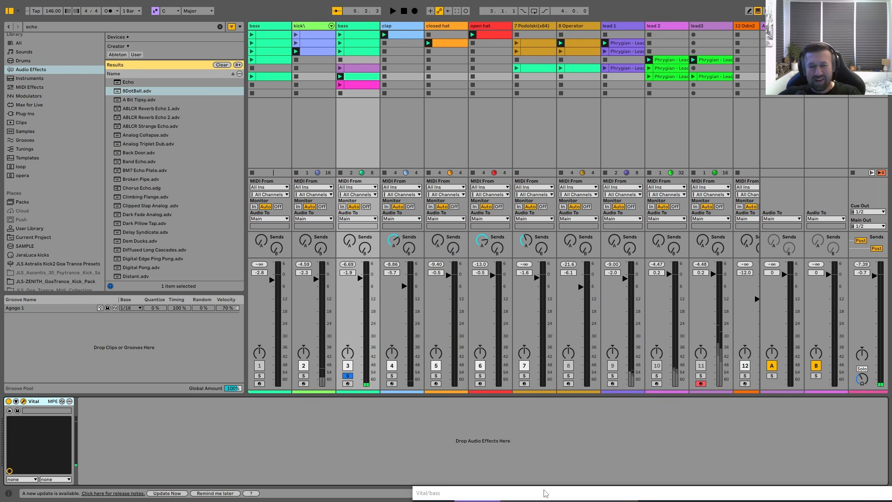
pyautogui.moveTo(579, 493); pyautogui.dragTo(287, 54)
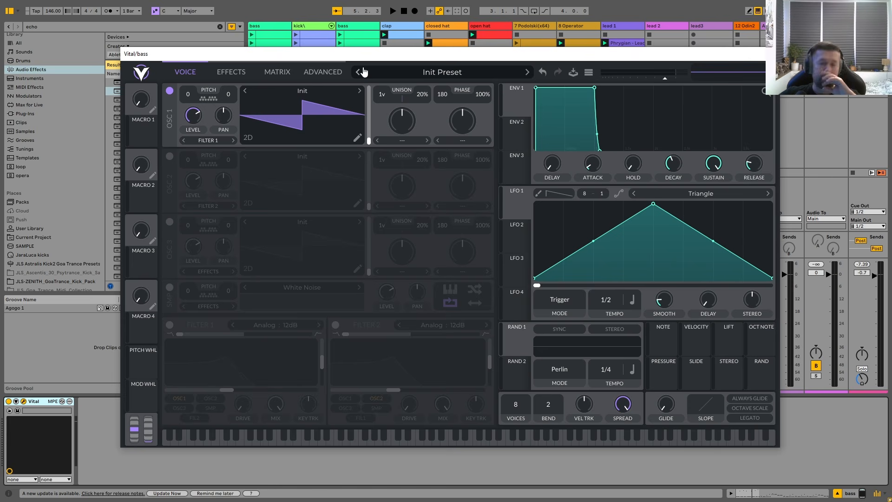
# Load the Classic Blend wavetable into oscillator 1, move its frame position to the saw shape, and audition the bass
pyautogui.click(314, 92)
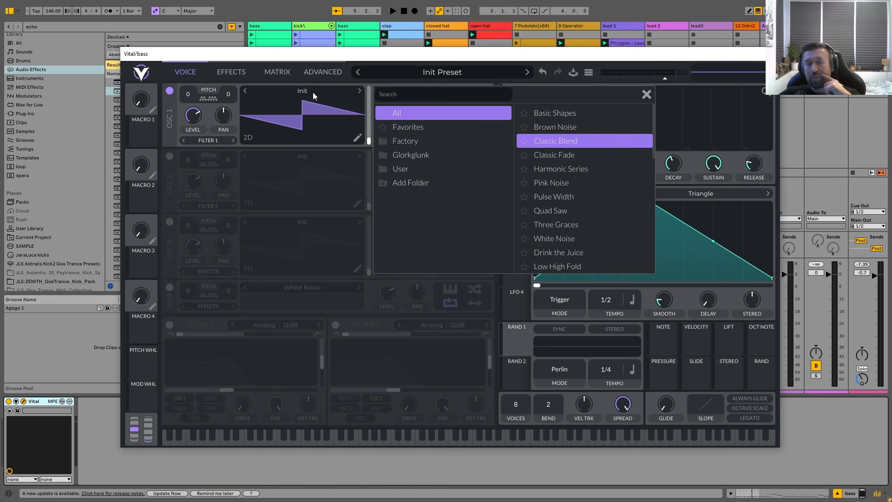
pyautogui.click(329, 90)
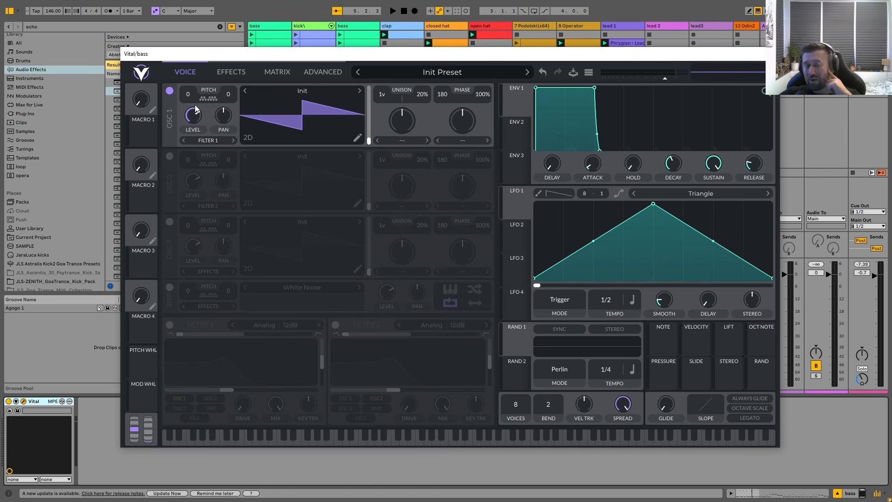
pyautogui.click(303, 93)
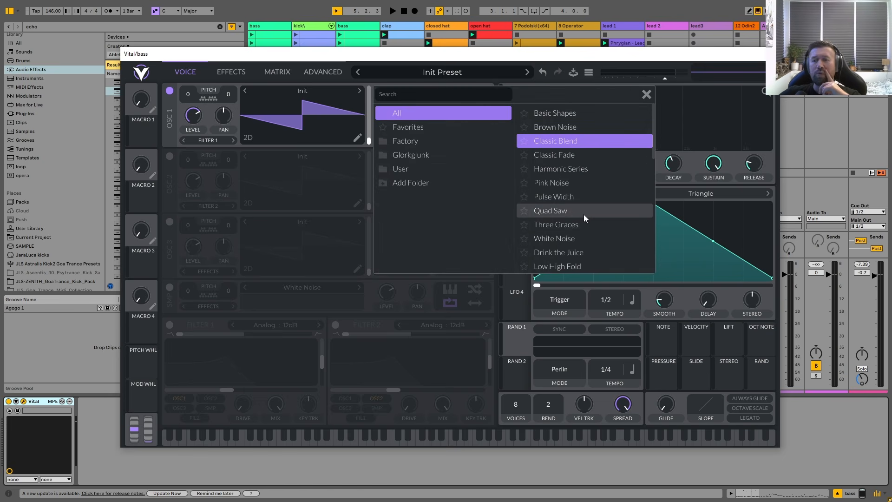
pyautogui.click(569, 147)
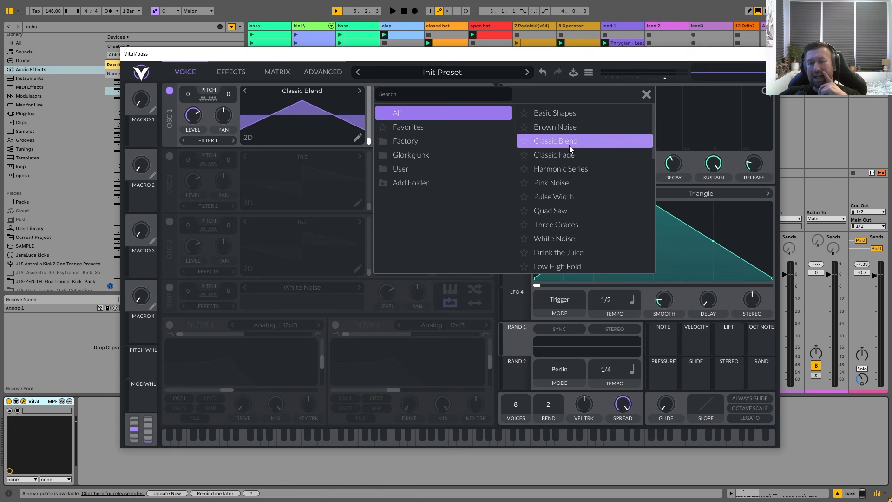
pyautogui.click(361, 108)
pyautogui.moveTo(369, 140); pyautogui.dragTo(373, 122)
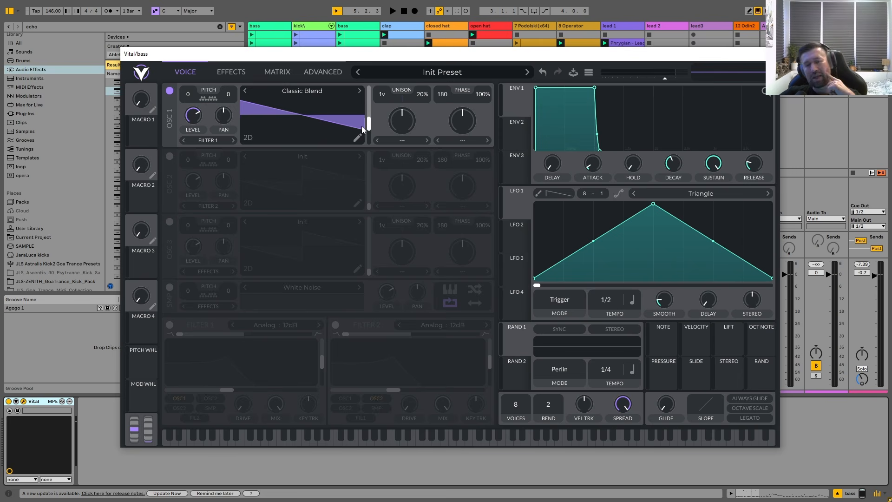
pyautogui.press('space')
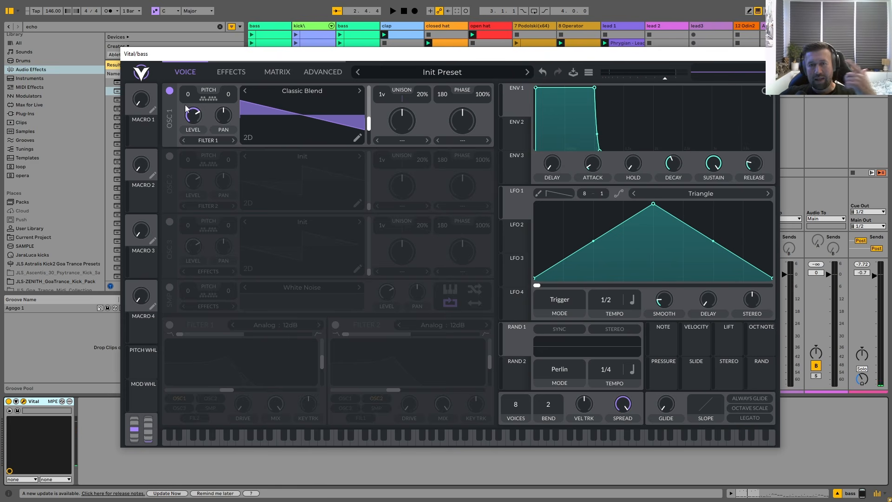
# Transpose oscillator 1 to -12 semitones and play the bass pattern to hear it
pyautogui.moveTo(189, 99); pyautogui.dragTo(187, 125)
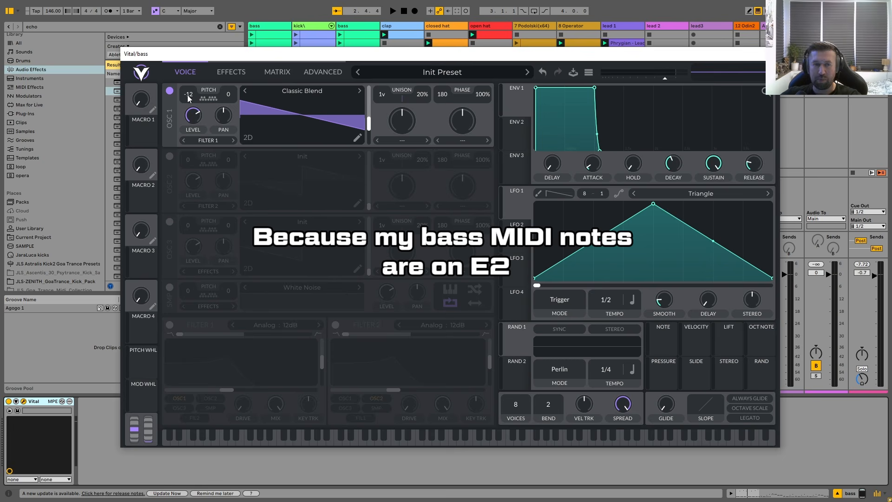
pyautogui.press('space')
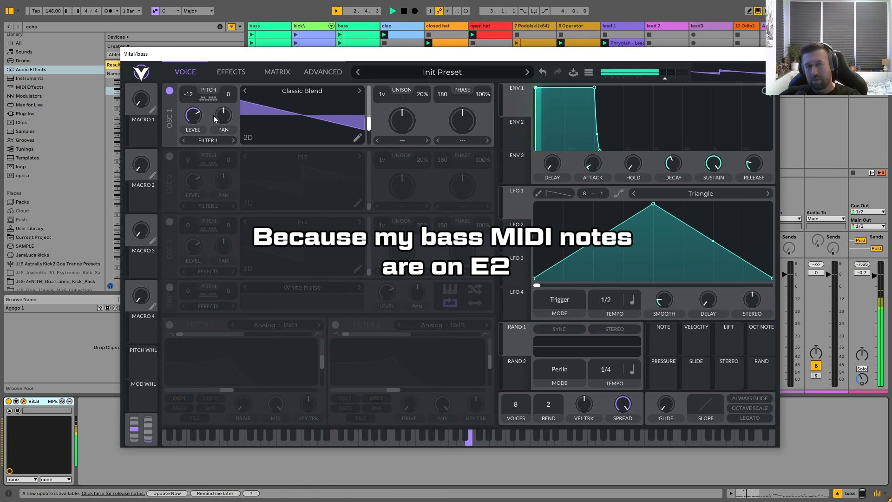
pyautogui.press('space')
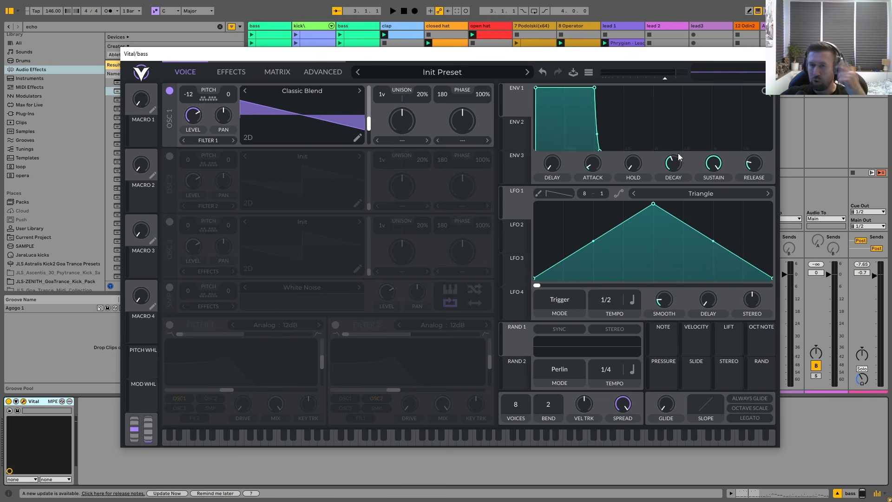
# Set envelope 1's sustain to zero and shorten its decay to just under 0.585 seconds while auditioning the bass
pyautogui.moveTo(715, 166); pyautogui.dragTo(695, 227)
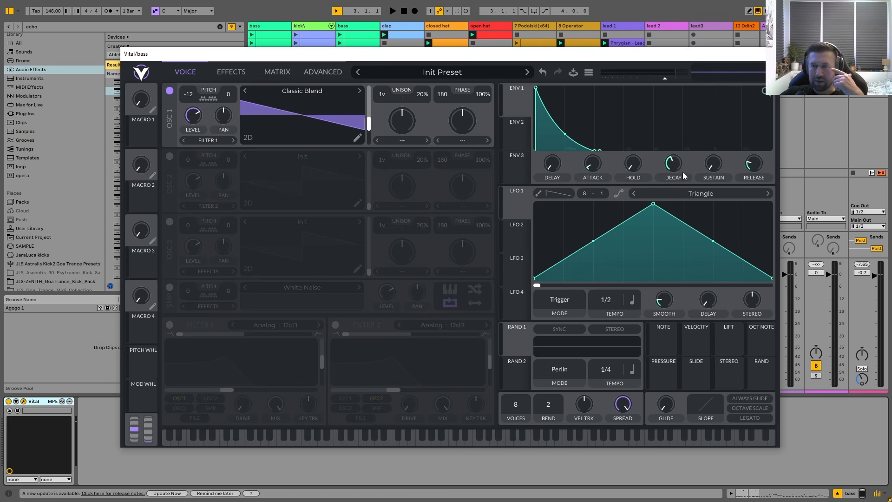
pyautogui.moveTo(680, 164); pyautogui.dragTo(679, 167)
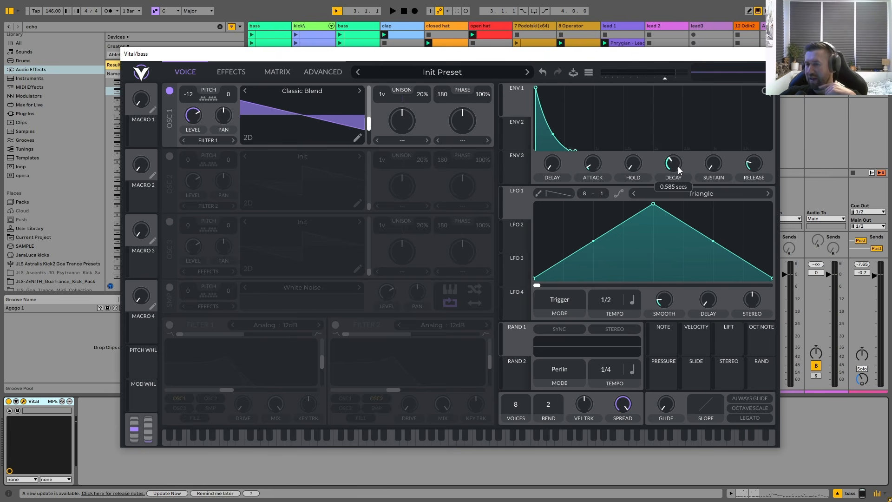
pyautogui.press('space')
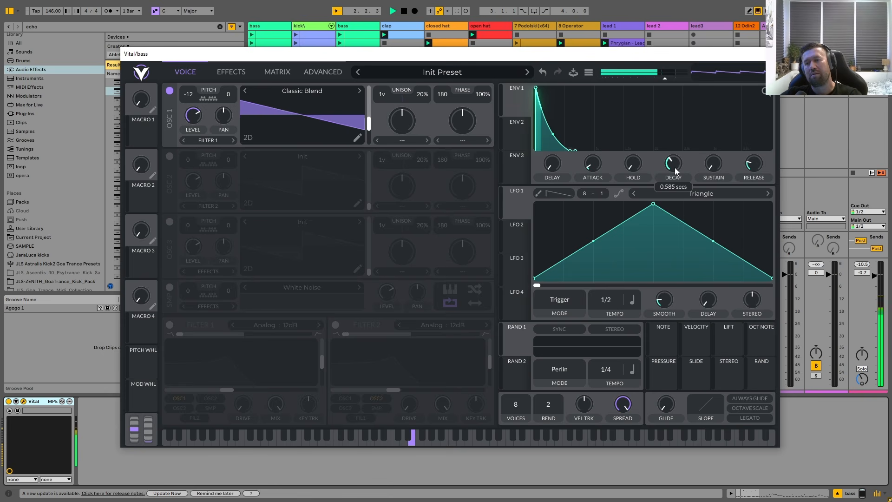
pyautogui.moveTo(679, 166); pyautogui.dragTo(677, 167)
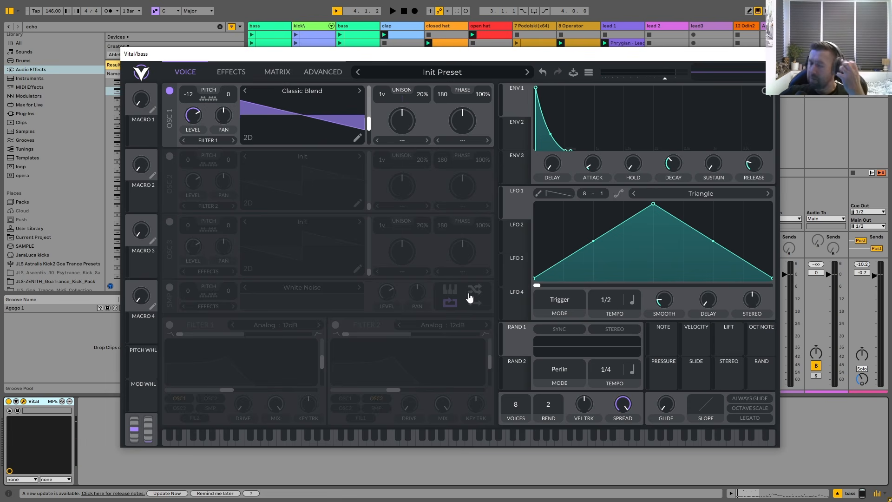
# Enable filter 1 as Analog 24dB, reduce its resonance, and pull its cutoff down to the low end
pyautogui.click(170, 325)
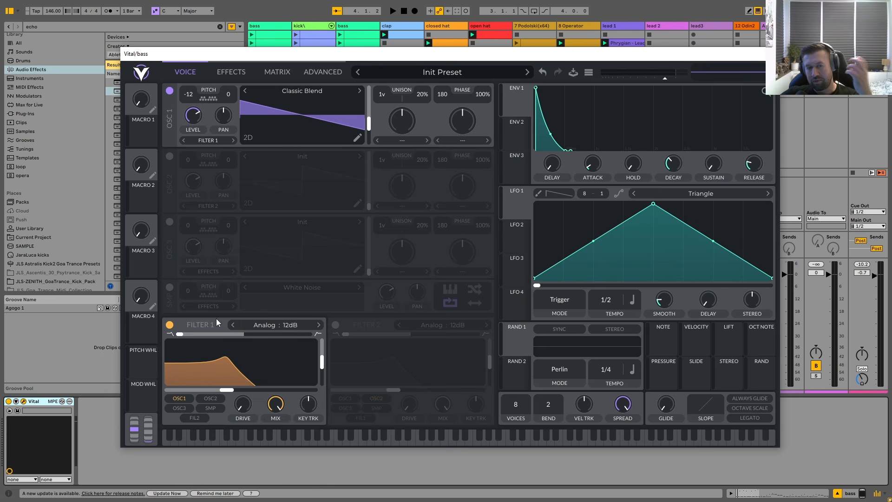
pyautogui.moveTo(325, 363); pyautogui.dragTo(321, 376)
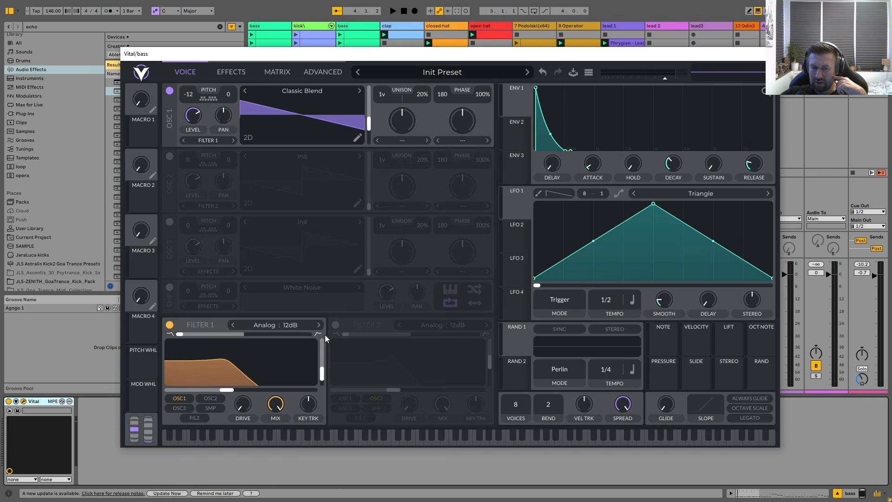
pyautogui.click(318, 325)
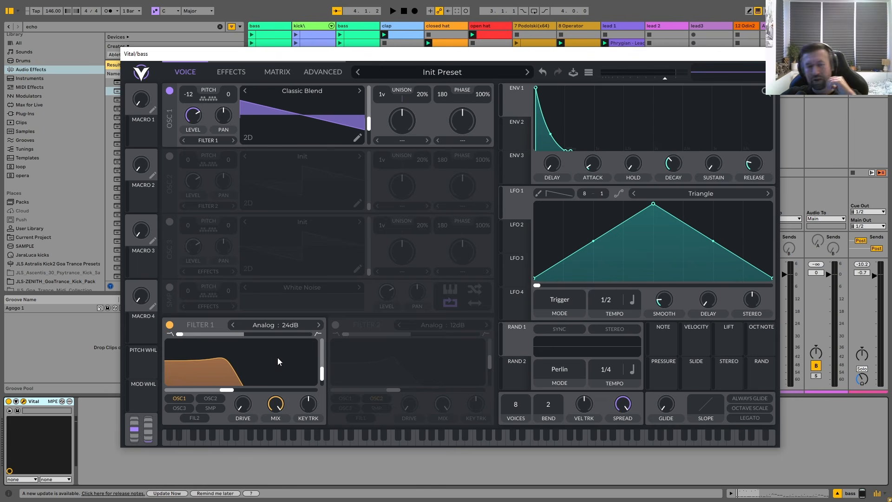
pyautogui.moveTo(226, 391); pyautogui.dragTo(186, 393)
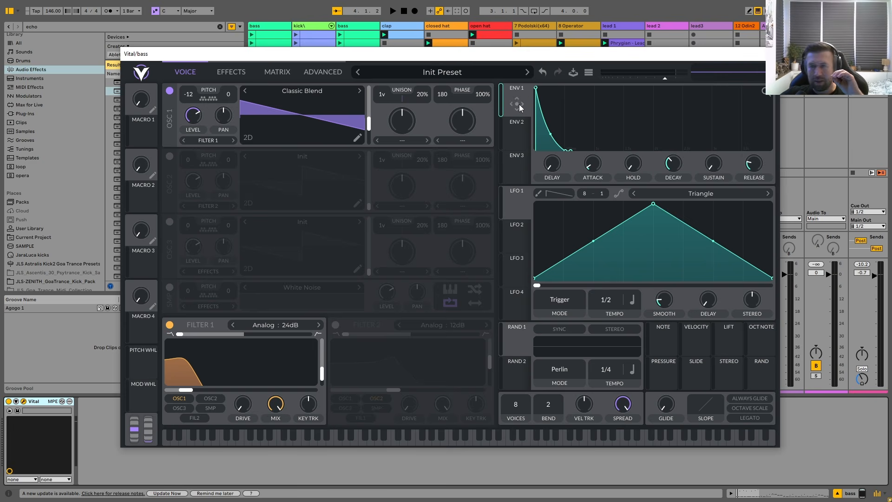
# Assign envelope 1 to filter 1's cutoff with a modulation amount of 64 and play the bass
pyautogui.moveTo(519, 104); pyautogui.dragTo(193, 381)
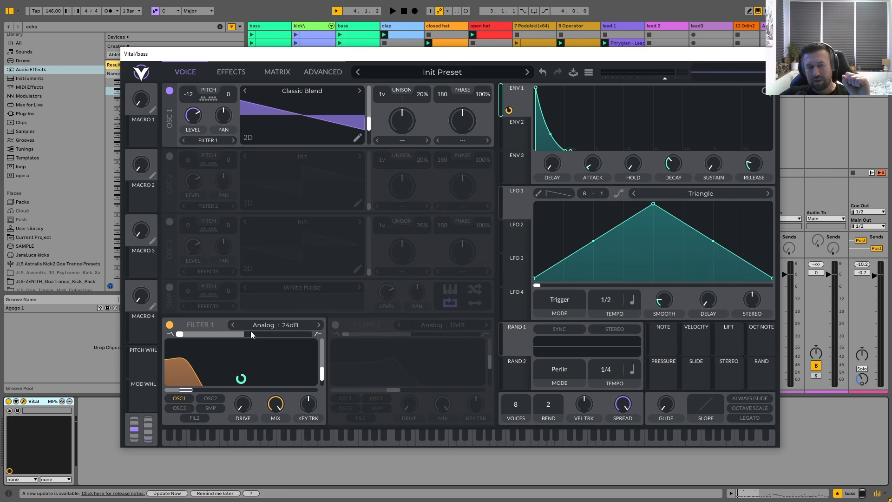
pyautogui.moveTo(183, 334)
pyautogui.mouseDown()
pyautogui.moveTo(318, 331)
pyautogui.moveTo(174, 339)
pyautogui.mouseUp()
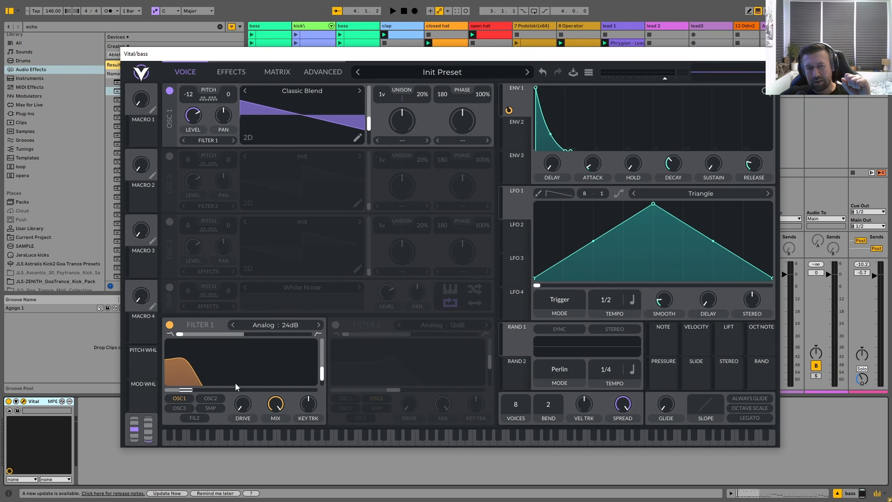
pyautogui.moveTo(225, 387)
pyautogui.moveTo(242, 380); pyautogui.dragTo(253, 404)
pyautogui.press('space')
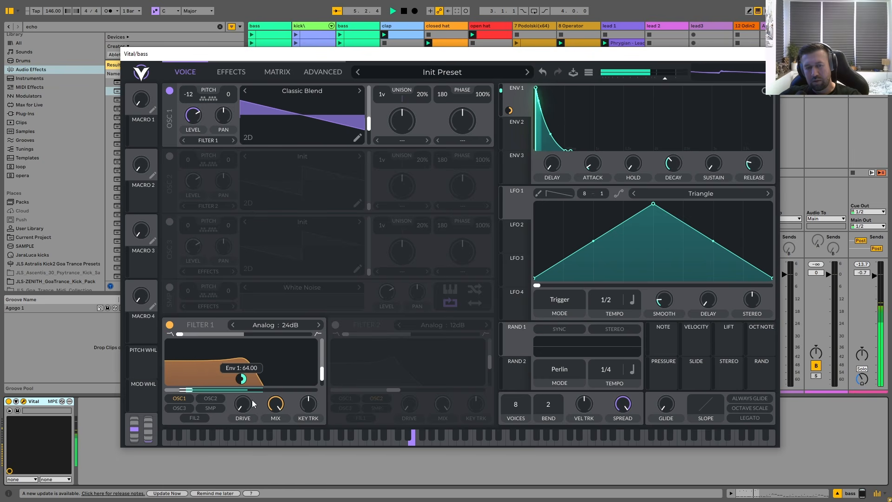
# Try filter 1's cutoff near its minimum, at 50.42 semitones and at 6.593 semitones, auditioning the bass
pyautogui.moveTo(186, 389); pyautogui.dragTo(171, 391)
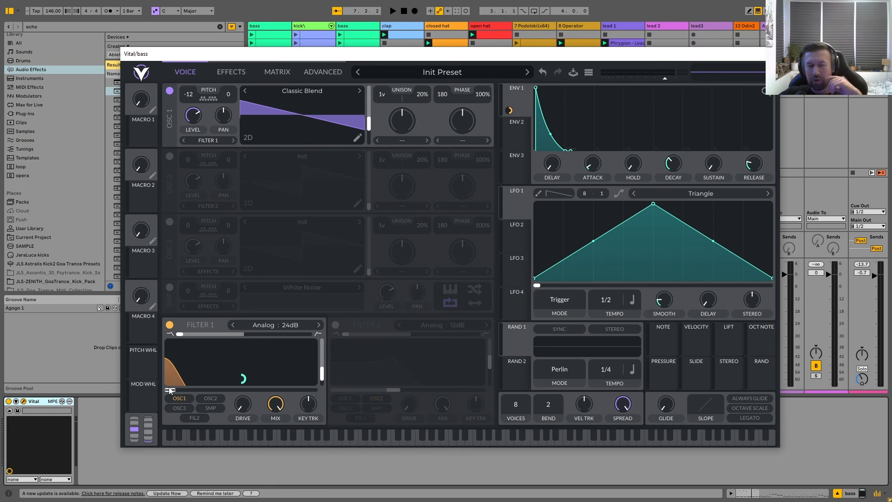
pyautogui.moveTo(170, 393); pyautogui.dragTo(288, 391)
pyautogui.press('space')
pyautogui.press('space')
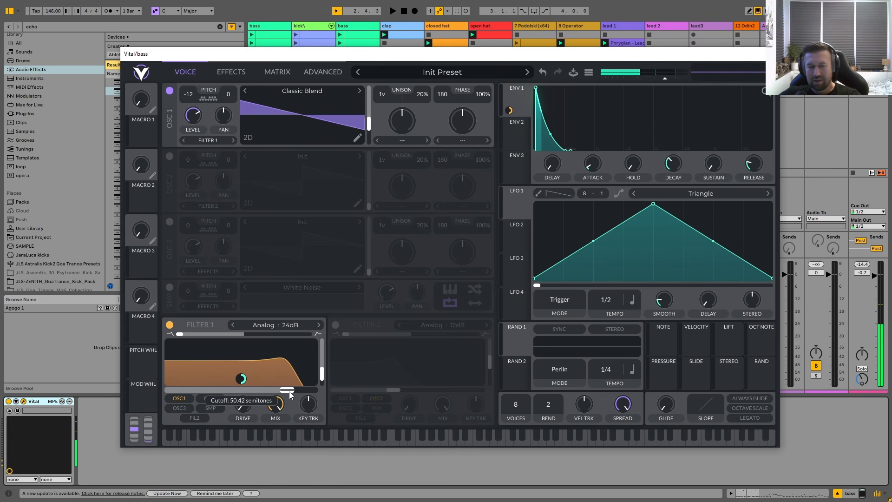
pyautogui.moveTo(289, 392); pyautogui.dragTo(236, 393)
pyautogui.press('space')
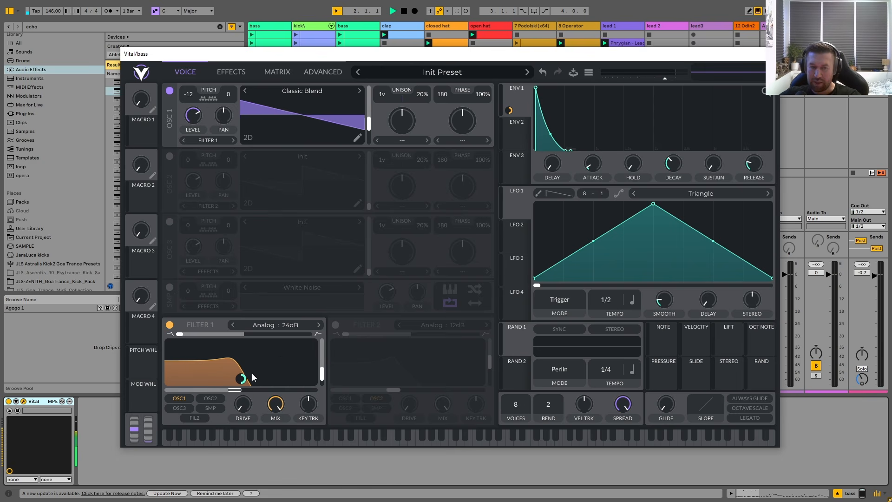
pyautogui.moveTo(245, 382)
pyautogui.press('space')
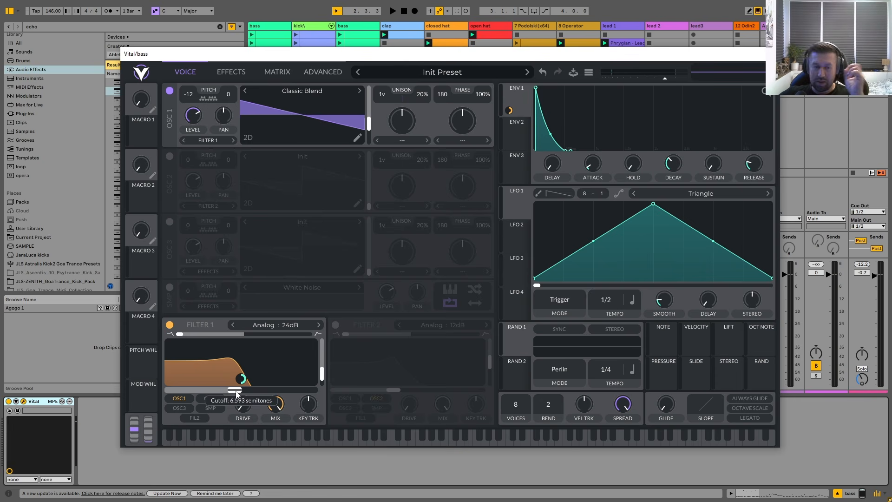
# Lower filter 1's cutoff back to the low end and raise envelope 1's modulation amount above 64 while auditioning
pyautogui.moveTo(236, 393); pyautogui.dragTo(188, 393)
pyautogui.press('space')
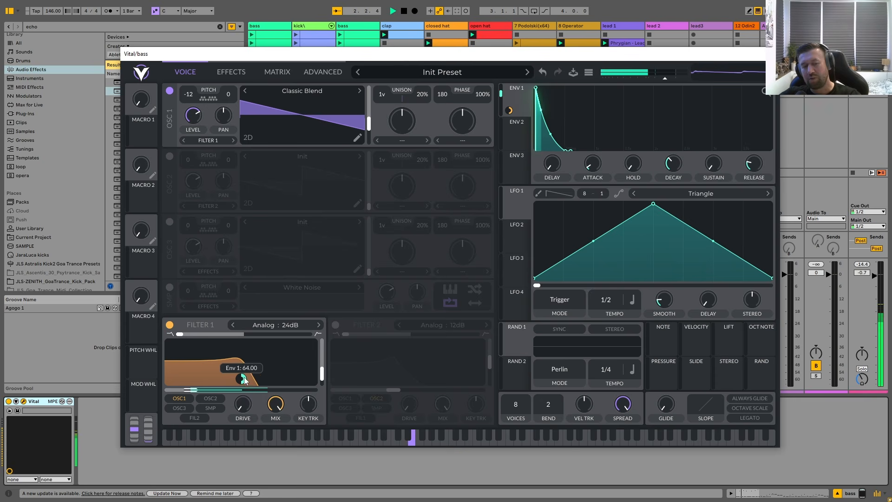
pyautogui.moveTo(242, 379); pyautogui.dragTo(242, 372)
pyautogui.press('space')
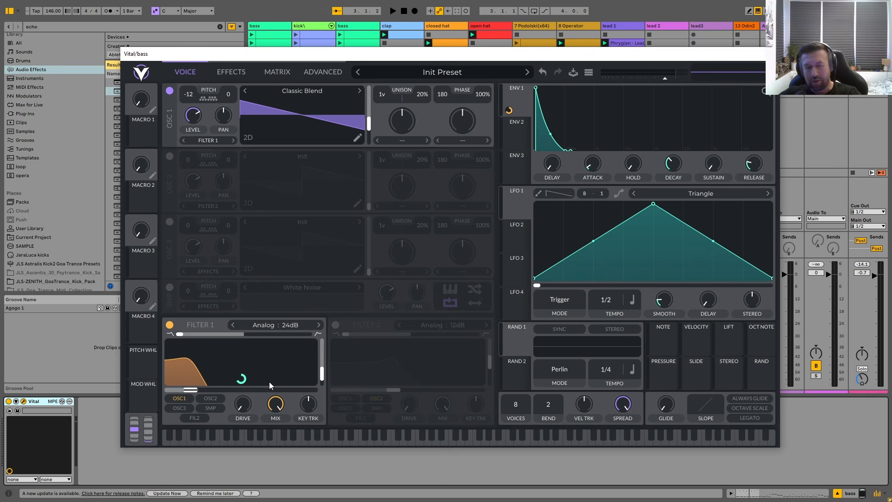
pyautogui.press('space')
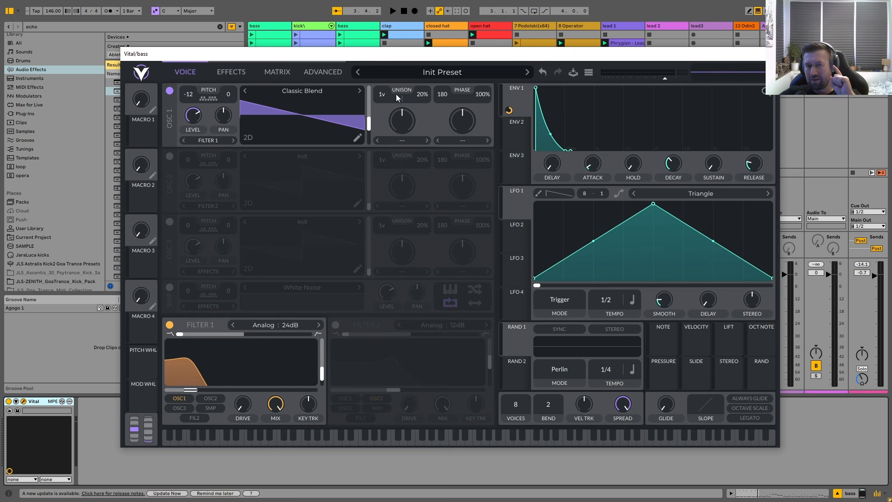
# Set oscillator 1 to 8 unison voices with 0% detune, try 0% phase randomization, restore it to 100%, and audition
pyautogui.moveTo(419, 116); pyautogui.dragTo(414, 131)
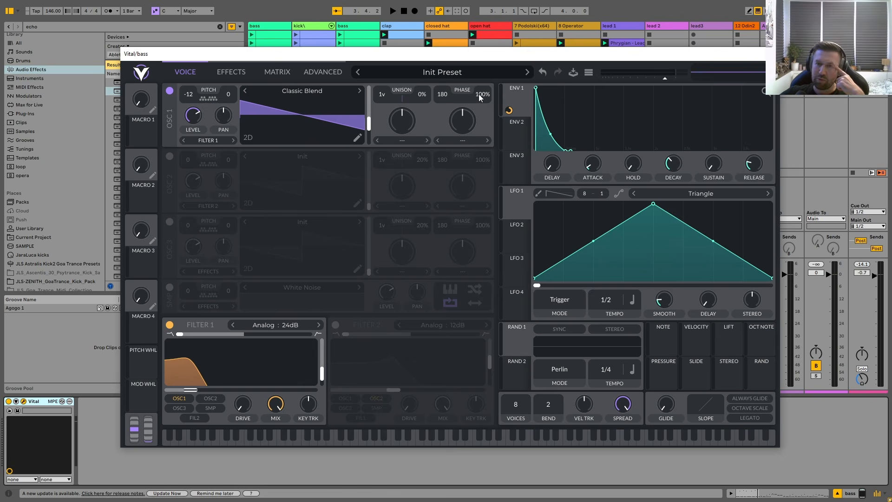
pyautogui.moveTo(484, 94); pyautogui.dragTo(460, 393)
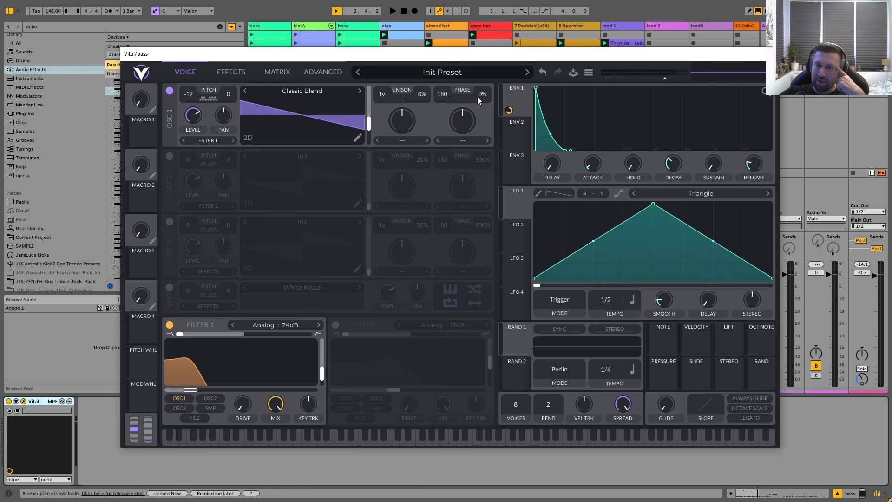
pyautogui.moveTo(484, 97); pyautogui.dragTo(483, 54)
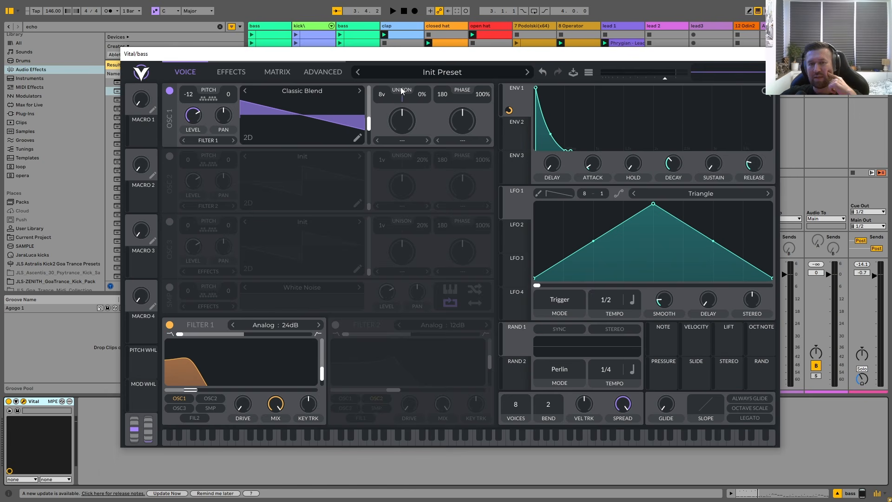
pyautogui.press('space')
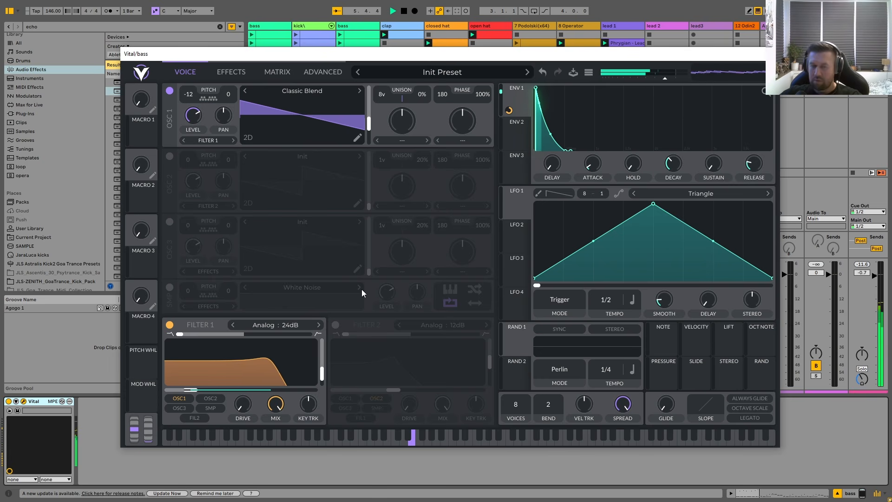
pyautogui.press('space')
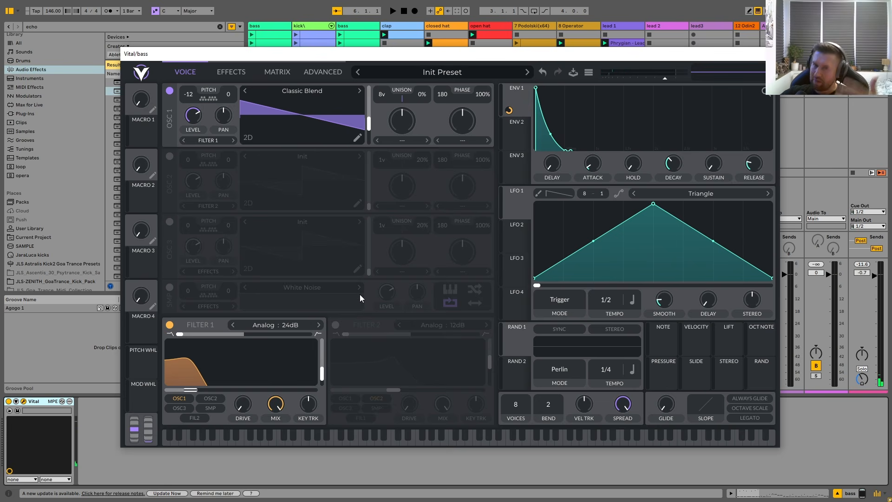
# Enable oscillator 2 at -24 semitones, load the Classic Blend wavetable with its frame moved to the square shape, and audition
pyautogui.click(169, 156)
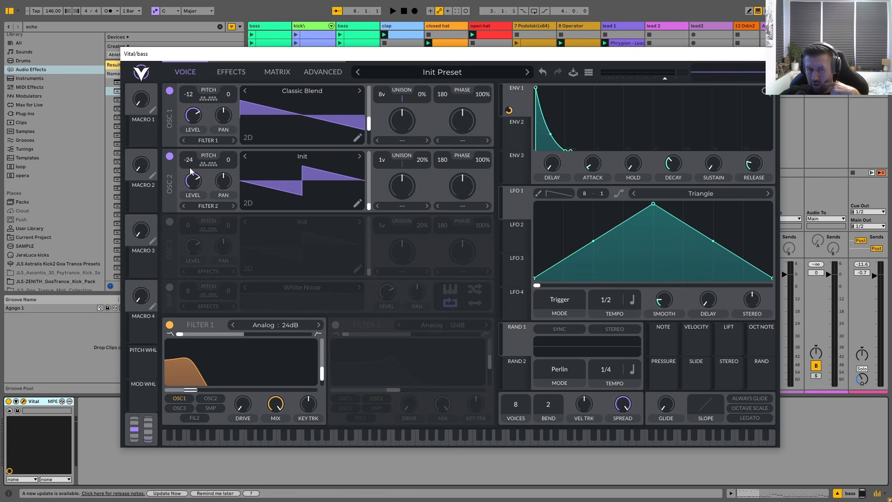
pyautogui.click(348, 157)
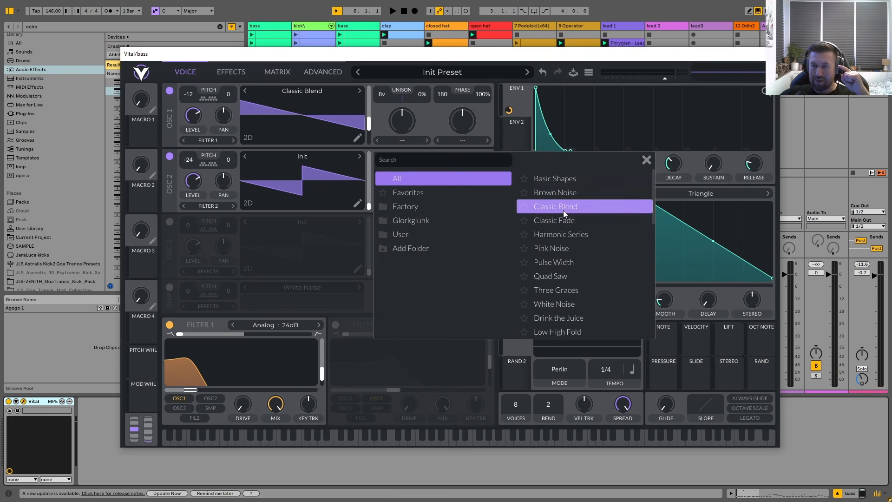
pyautogui.click(542, 204)
pyautogui.moveTo(375, 210); pyautogui.dragTo(381, 171)
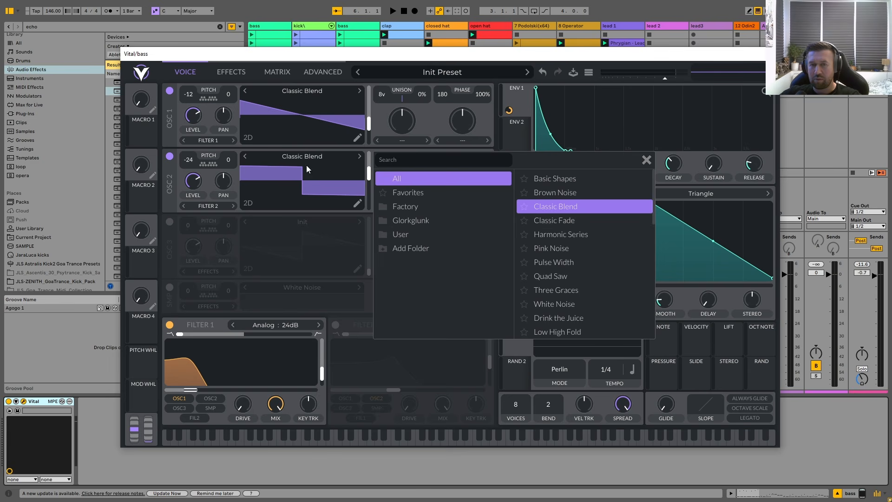
pyautogui.click(647, 160)
pyautogui.press('space')
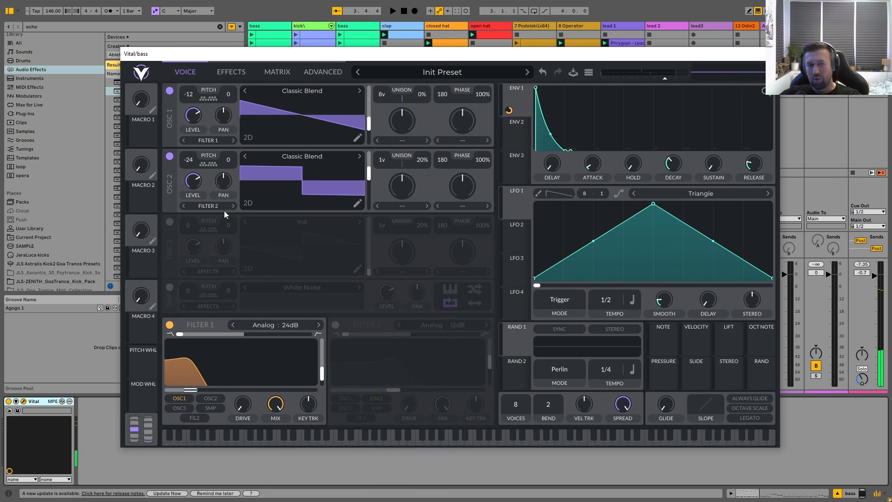
# Route oscillator 2 into filter 1, give it 8 unison voices with 0% detune, and audition the bass
pyautogui.click(210, 399)
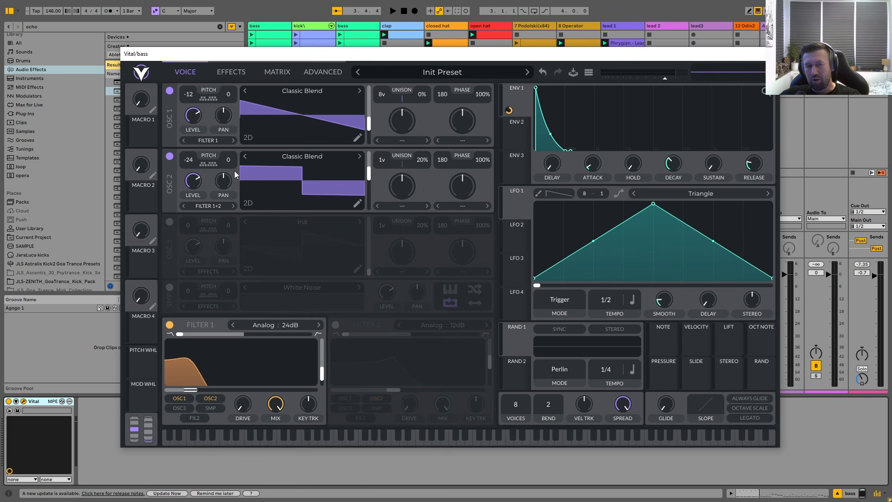
pyautogui.press('space')
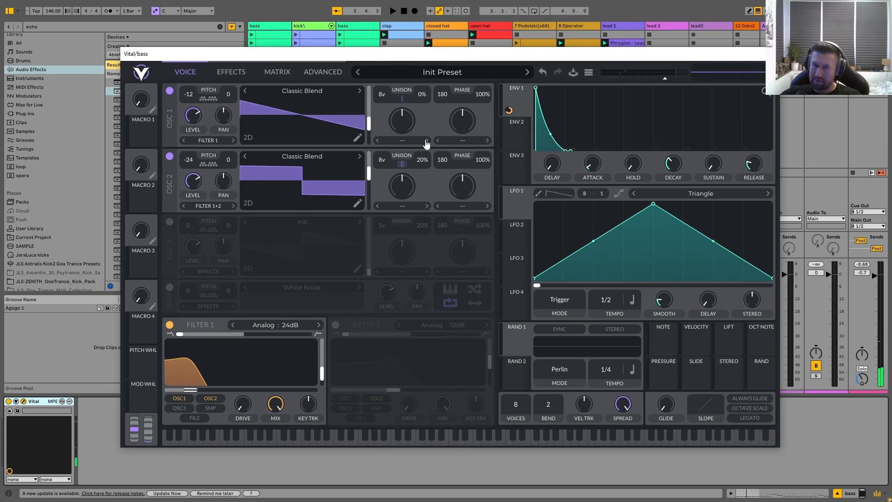
pyautogui.press('space')
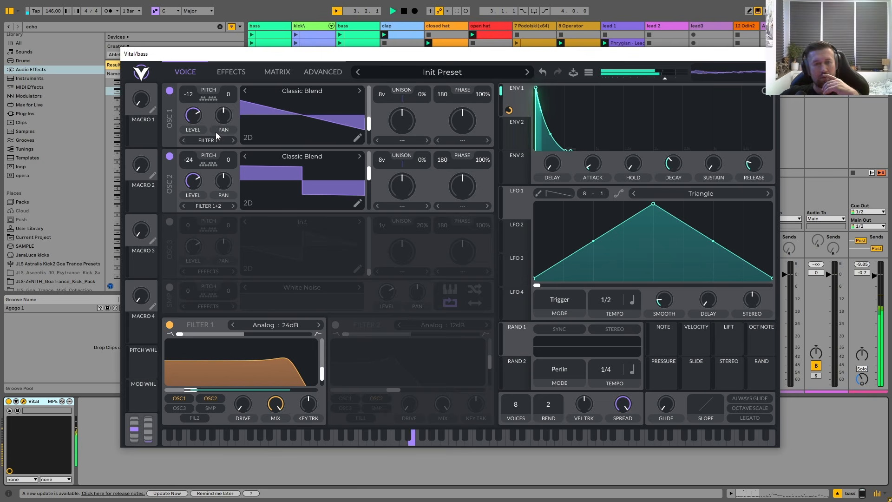
pyautogui.press('space')
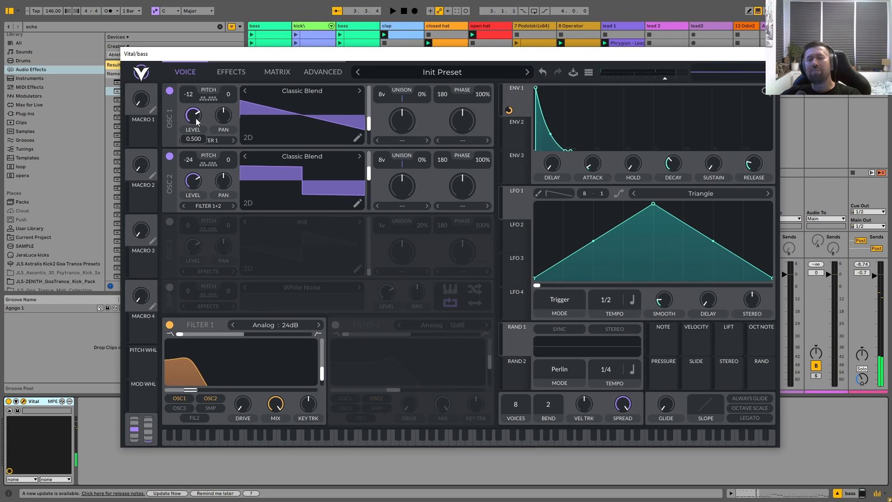
# Rebalance the oscillator levels with oscillator 1 at 1.000, and slightly lower filter 1's cutoff while auditioning
pyautogui.moveTo(196, 118)
pyautogui.mouseDown()
pyautogui.moveTo(197, 100)
pyautogui.moveTo(199, 117)
pyautogui.mouseUp()
pyautogui.moveTo(201, 169); pyautogui.dragTo(212, 133)
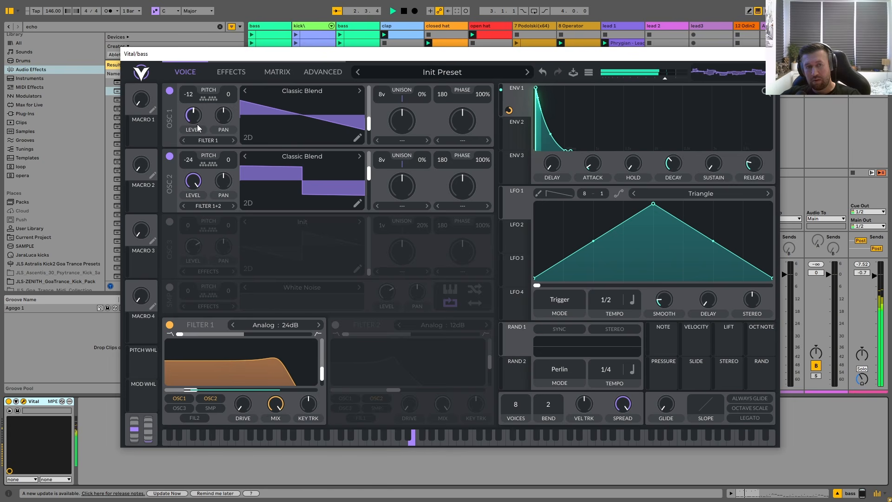
pyautogui.moveTo(195, 186); pyautogui.dragTo(195, 205)
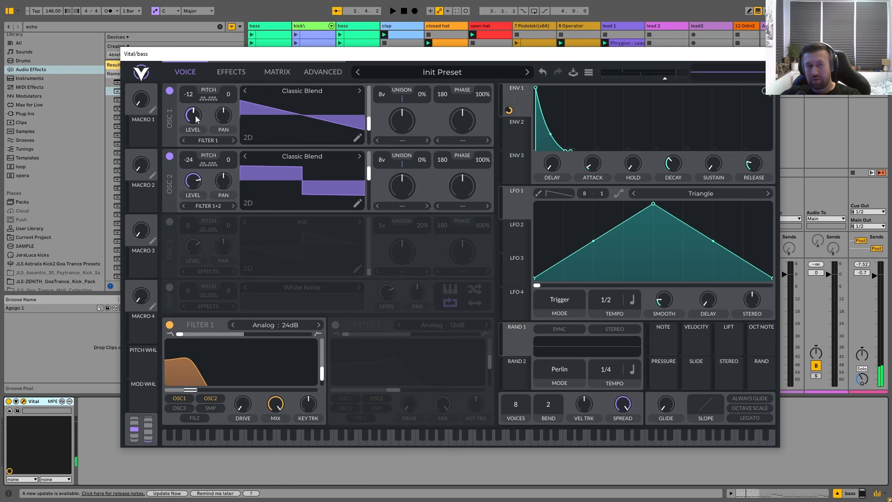
pyautogui.moveTo(196, 115); pyautogui.dragTo(194, 100)
pyautogui.press('space')
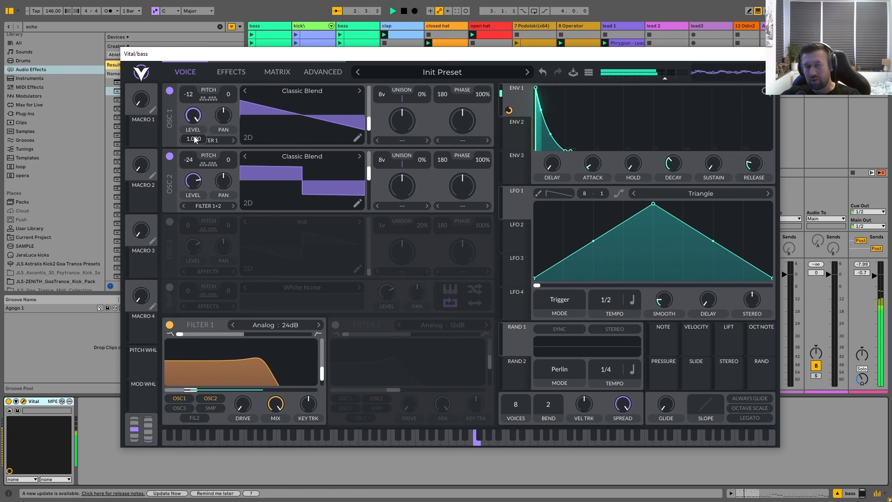
pyautogui.moveTo(197, 183); pyautogui.dragTo(170, 194)
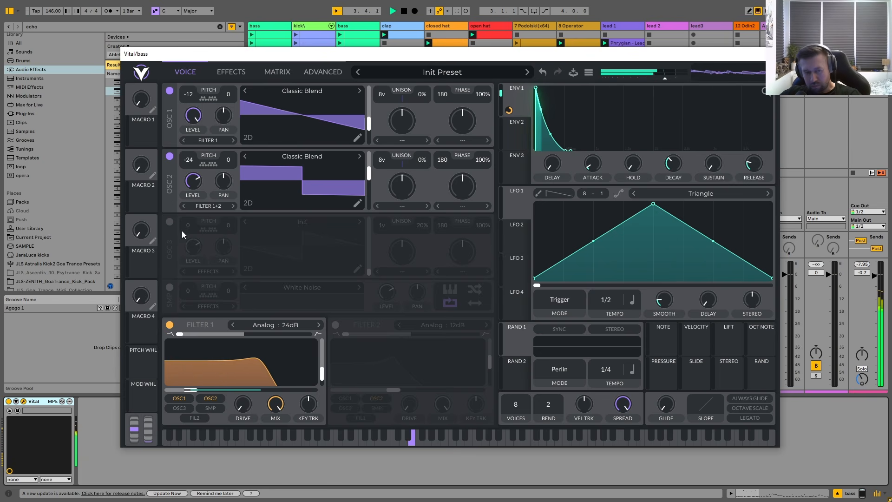
pyautogui.moveTo(190, 390); pyautogui.dragTo(184, 393)
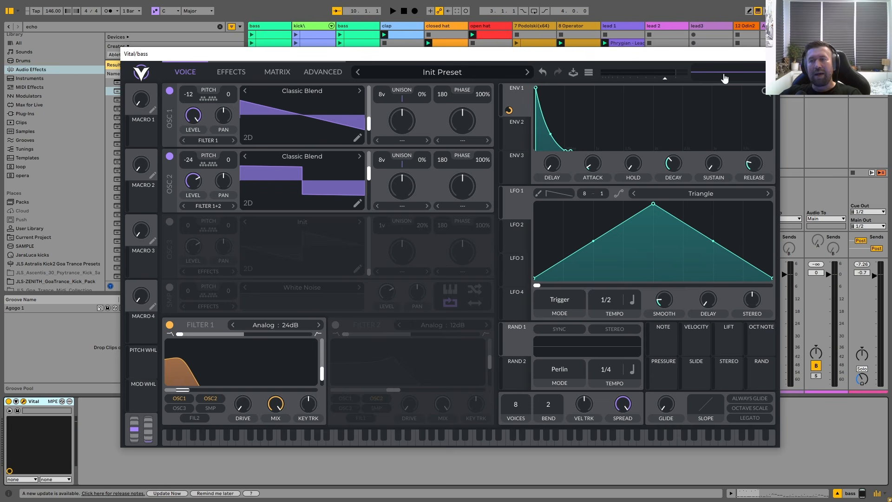
# Close the Vital window, search the audio effects for "comp" and add a Compressor to the bass track
pyautogui.click(770, 54)
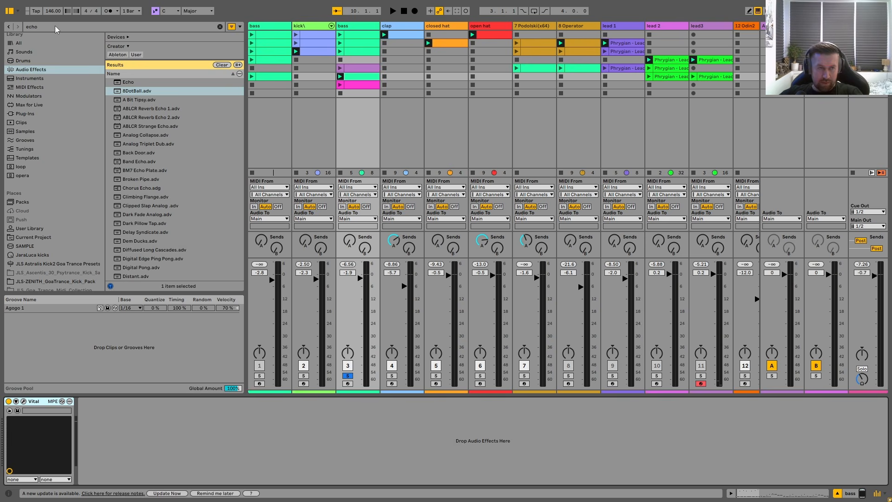
pyautogui.moveTo(54, 26); pyautogui.dragTo(15, 24)
pyautogui.write('comp')
pyautogui.press('Return')
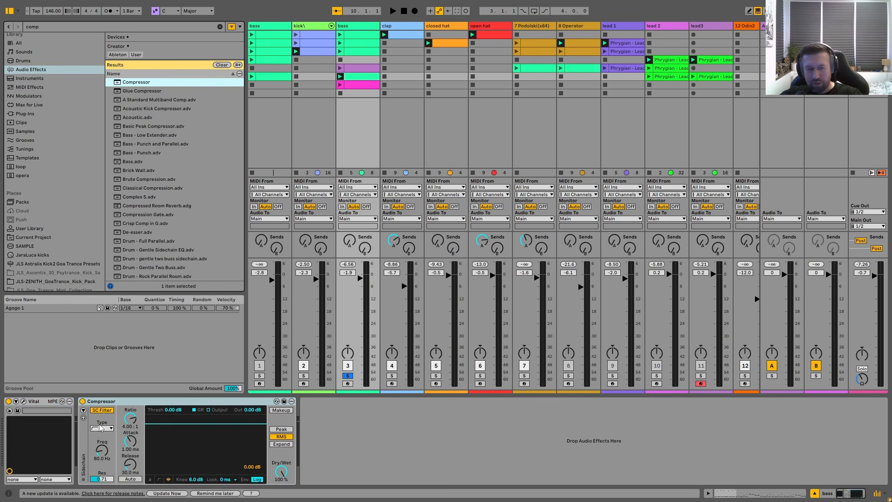
# Enable the Compressor's external sidechain with the kick track, Post FX, as its source
pyautogui.click(83, 411)
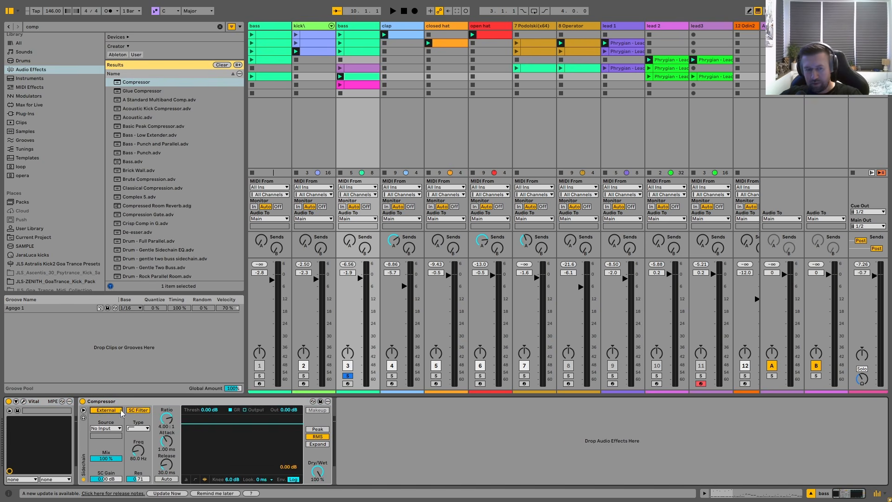
pyautogui.click(106, 429)
pyautogui.click(116, 311)
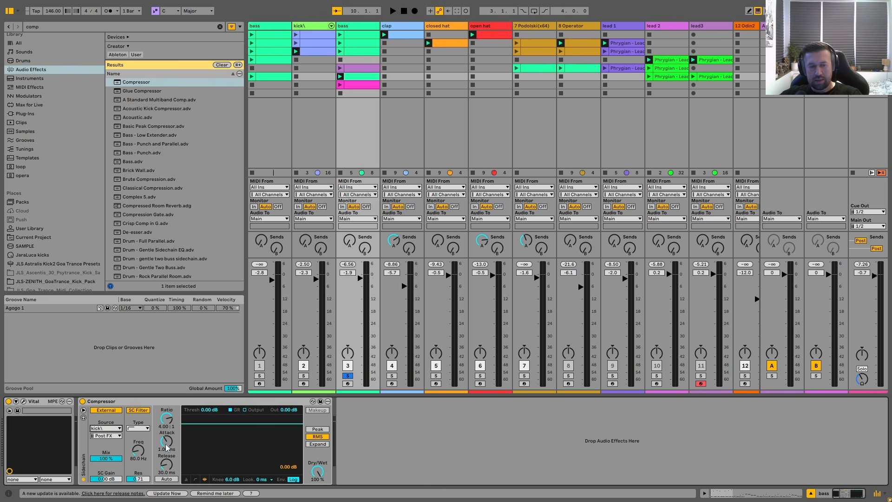
# Set the Compressor's attack to 0.01 ms, release to Auto and threshold to about -18.9 dB while auditioning the bass
pyautogui.moveTo(167, 448); pyautogui.dragTo(166, 464)
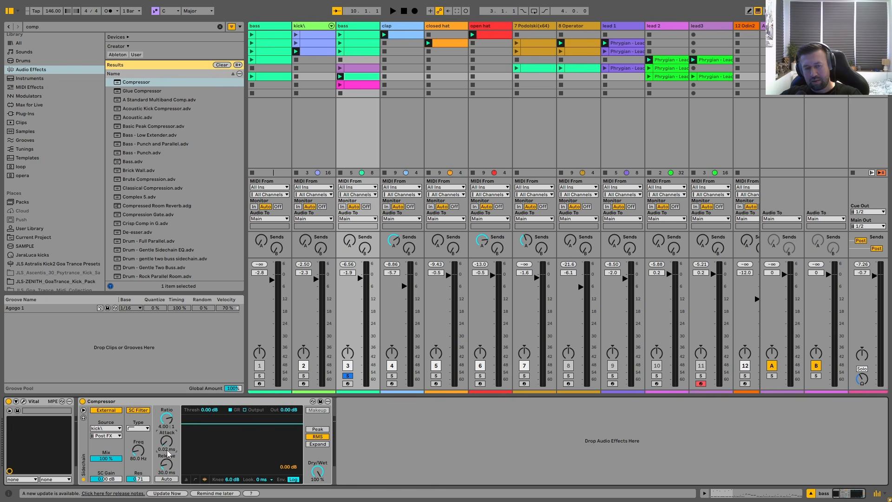
pyautogui.click(169, 479)
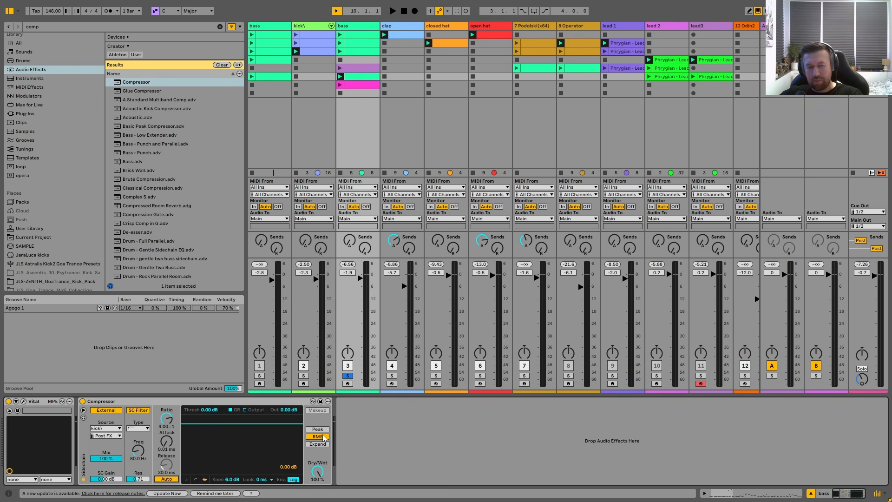
pyautogui.moveTo(235, 424); pyautogui.dragTo(227, 449)
pyautogui.press('space')
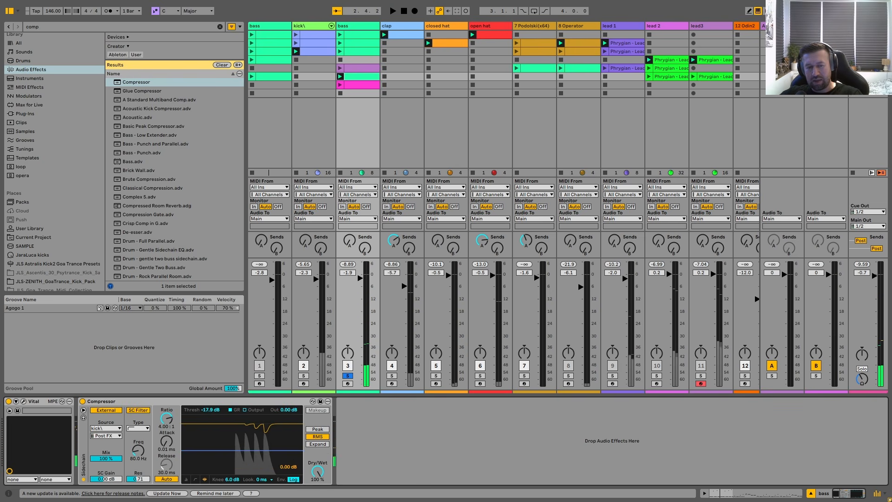
pyautogui.moveTo(228, 449); pyautogui.dragTo(227, 452)
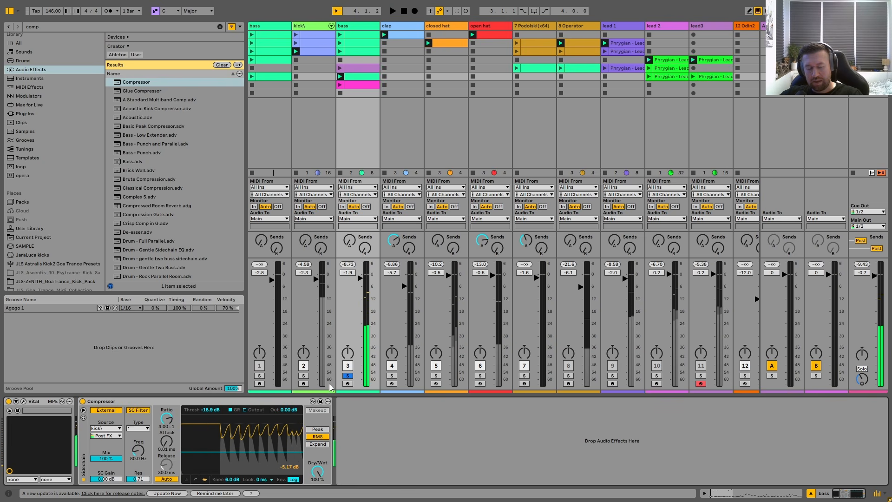
# Solo the kick track together with the bass and play both
pyautogui.click(302, 376)
pyautogui.click(312, 286)
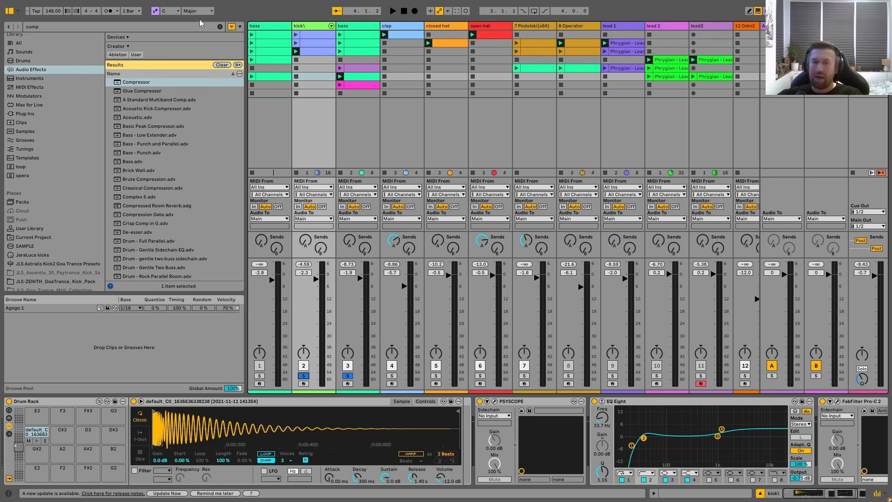
pyautogui.press('space')
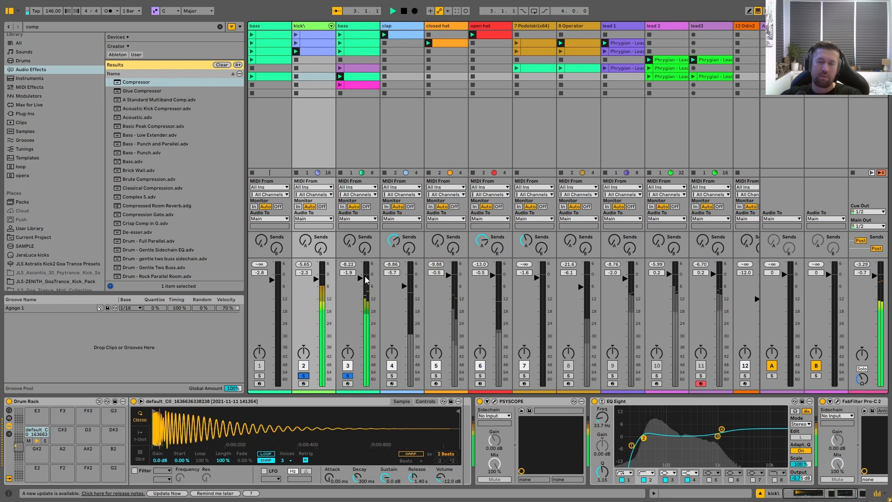
# Raise the bass Compressor's threshold to -14.2 dB and the bass track's volume to -1.2 dB while playing with the kick
pyautogui.click(365, 276)
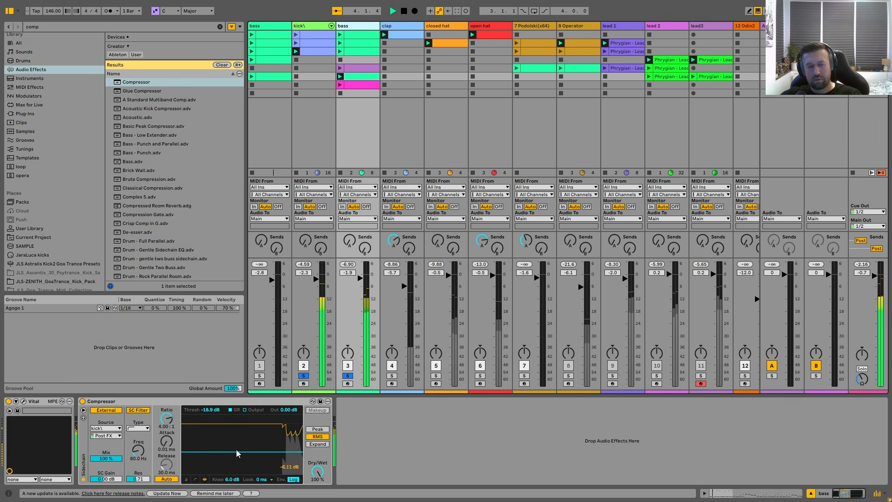
pyautogui.moveTo(247, 451); pyautogui.dragTo(247, 445)
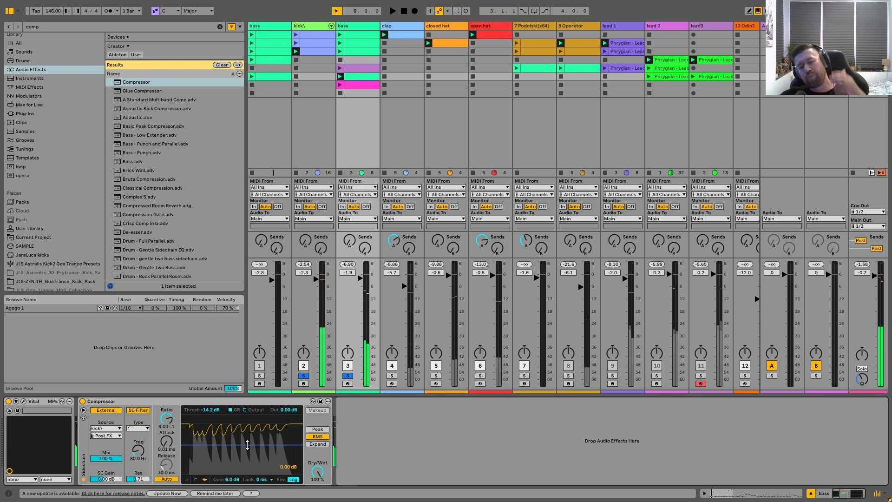
pyautogui.press('space')
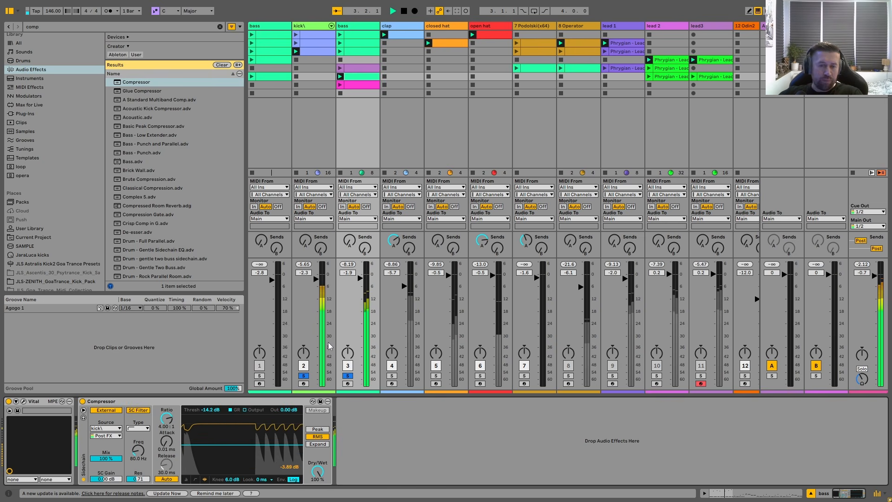
pyautogui.moveTo(360, 278); pyautogui.dragTo(360, 277)
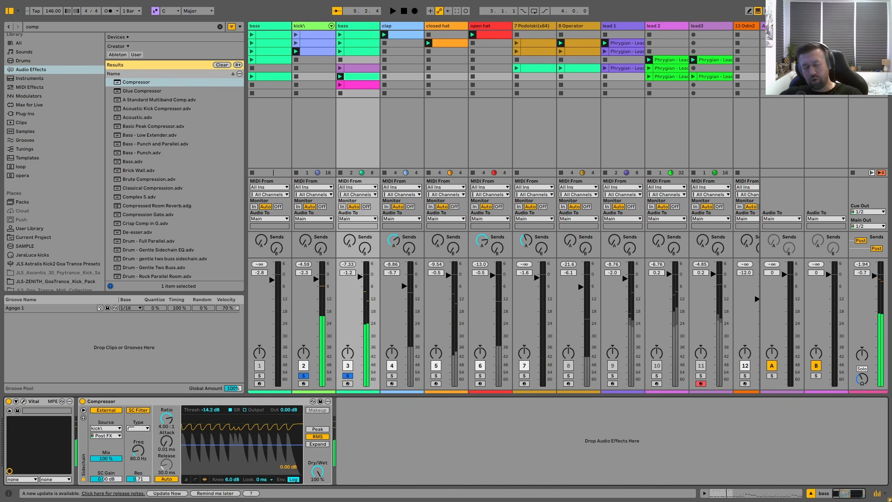
# Lower the bass Compressor's threshold to -16.6 dB while auditioning kick and bass
pyautogui.press('space')
pyautogui.moveTo(242, 445)
pyautogui.mouseDown()
pyautogui.moveTo(242, 463)
pyautogui.moveTo(241, 447)
pyautogui.mouseUp()
pyautogui.press('space')
pyautogui.press('space')
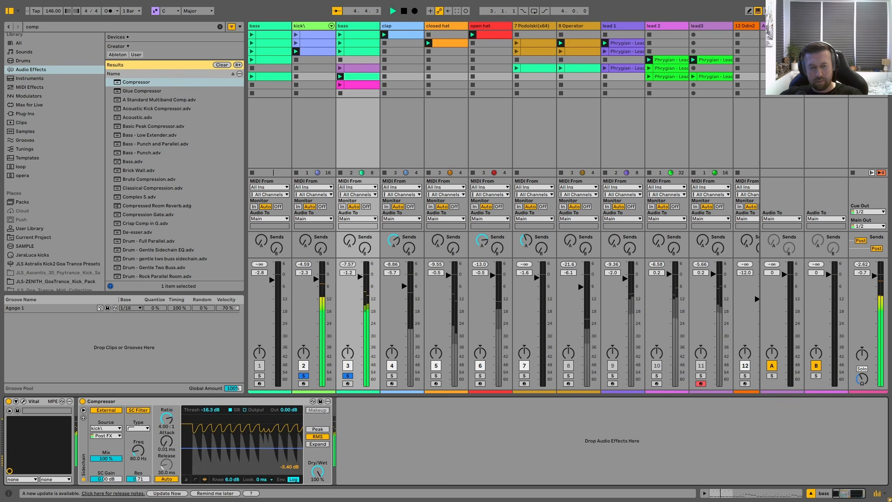
pyautogui.moveTo(241, 447); pyautogui.dragTo(242, 449)
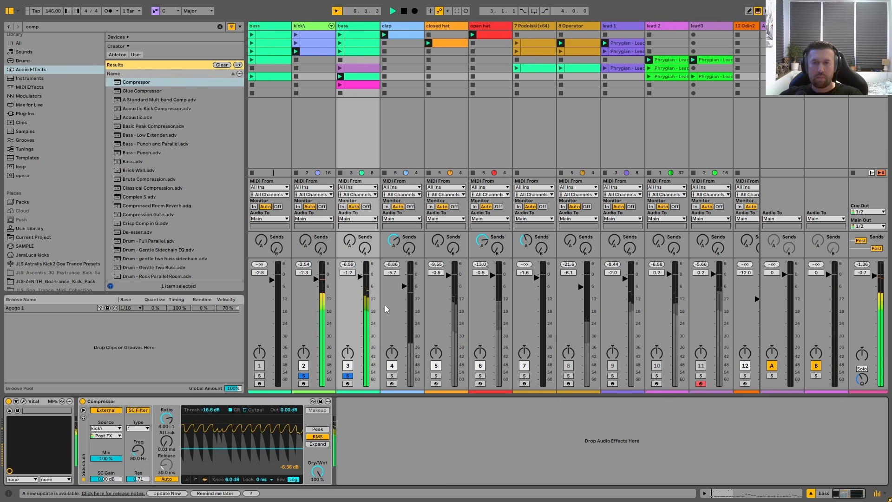
# Unsolo the kick and bass to hear the full mix, and reopen Vital on the bass track
pyautogui.doubleClick(392, 377)
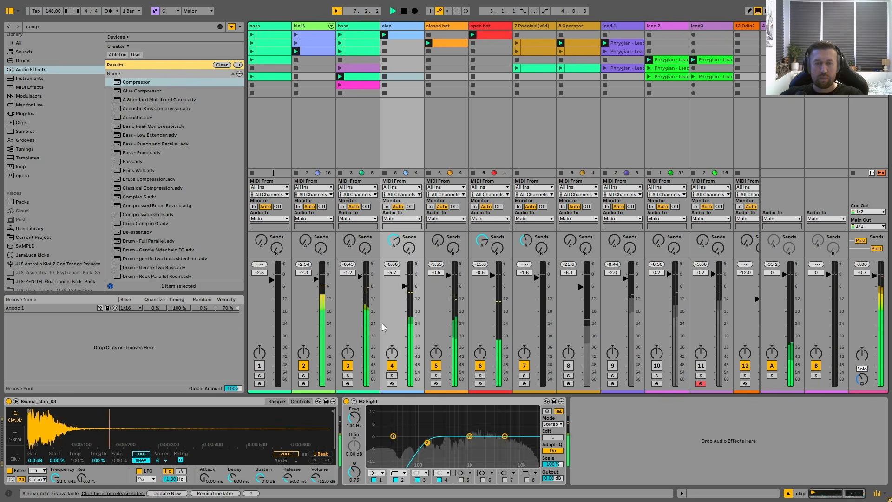
pyautogui.click(352, 310)
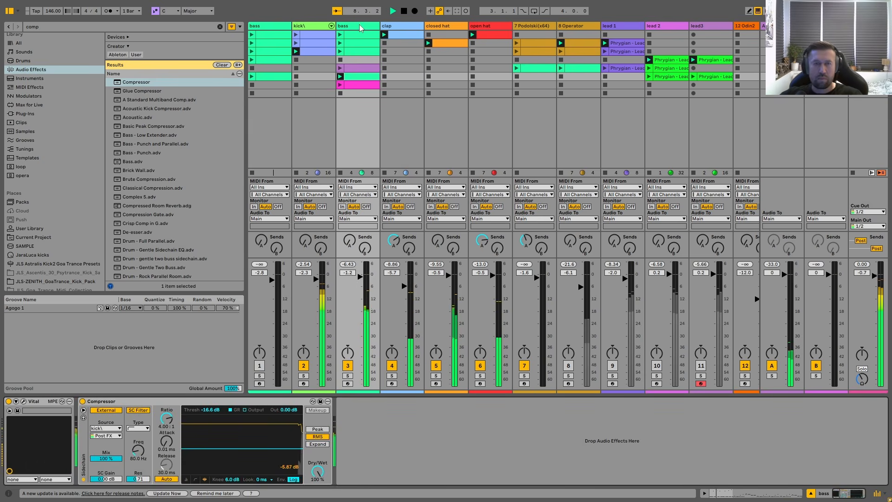
pyautogui.click(24, 401)
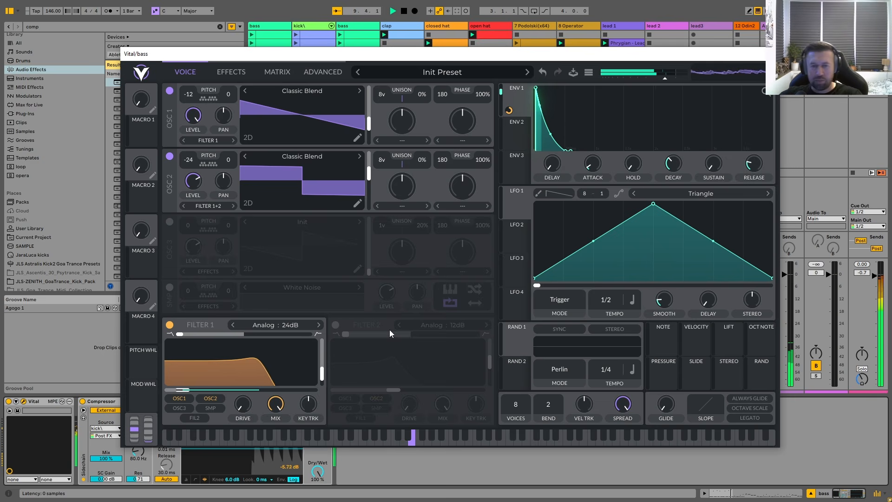
# Sweep filter 1's cutoff against the full mix and settle it slightly above its minimum
pyautogui.moveTo(181, 390); pyautogui.dragTo(222, 387)
pyautogui.press('space')
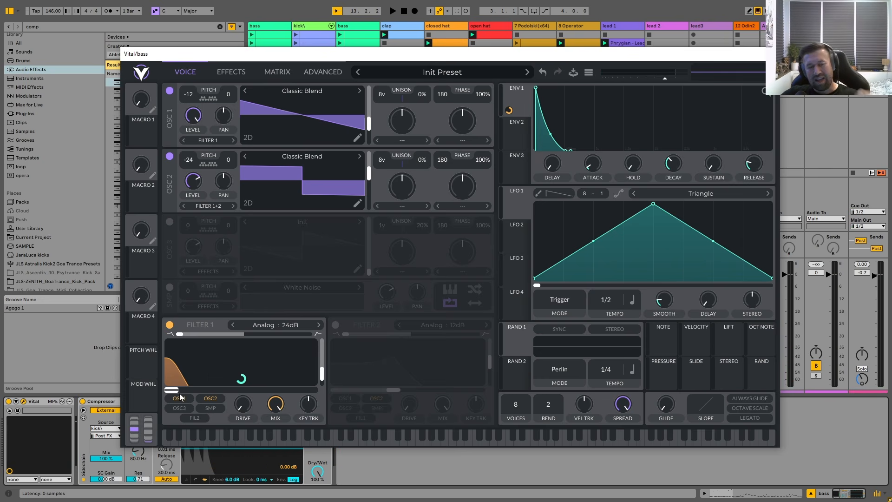
pyautogui.click(211, 399)
pyautogui.press('space')
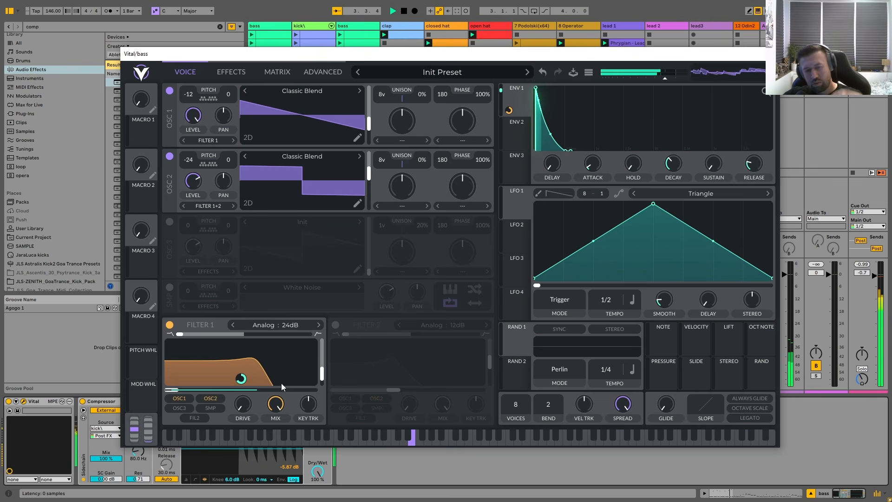
pyautogui.moveTo(171, 391); pyautogui.dragTo(185, 389)
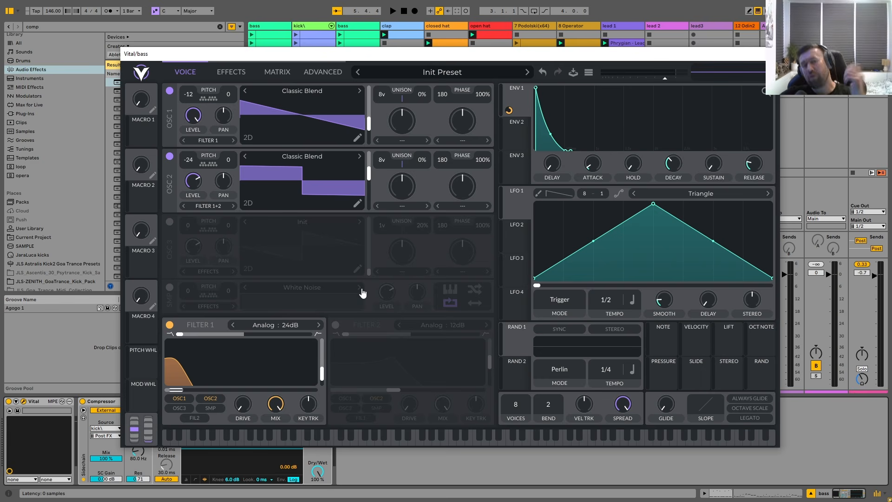
# Enable Vital's Distortion effect in Soft Clip mode and raise its drive to about 3.9 dB while playing the mix
pyautogui.click(227, 75)
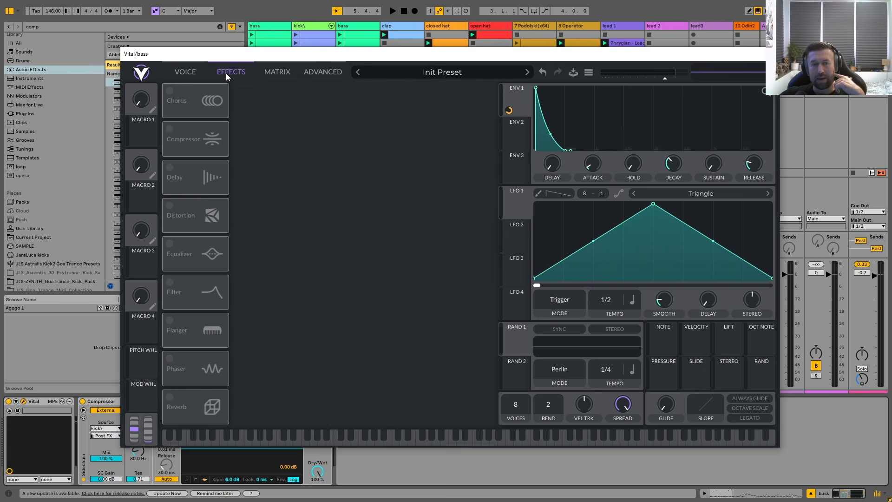
pyautogui.click(170, 206)
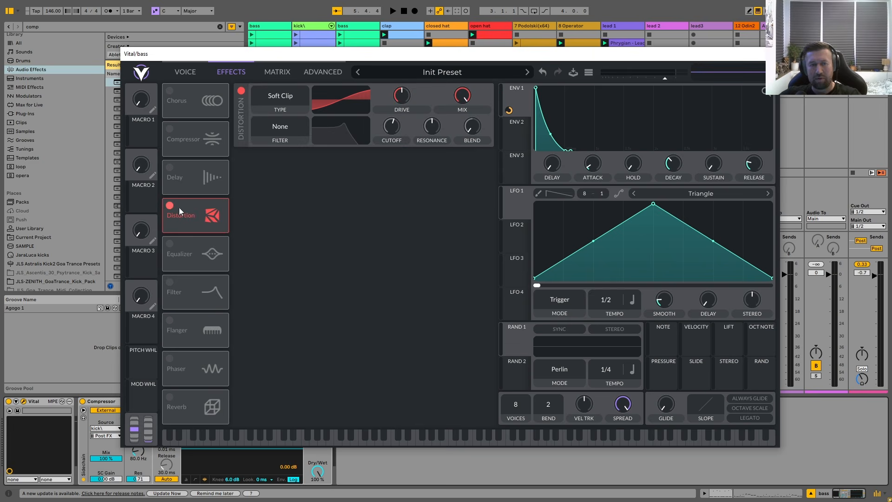
pyautogui.press('space')
pyautogui.moveTo(399, 101)
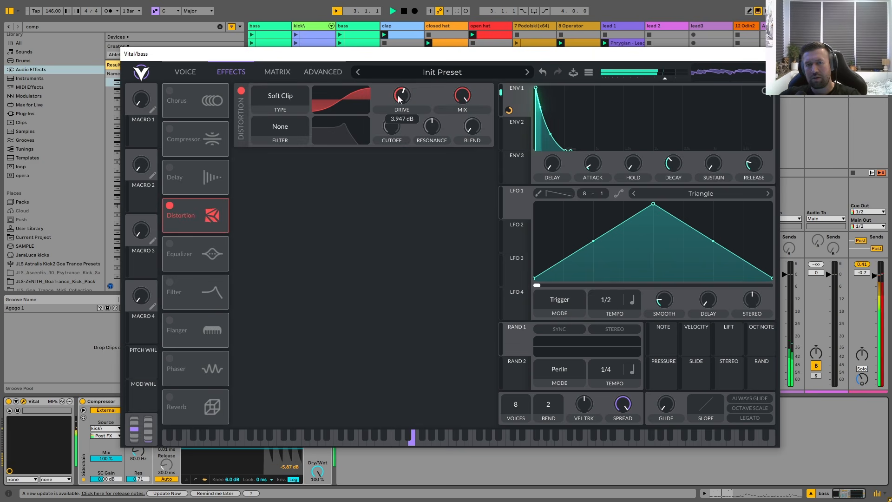
pyautogui.press('space')
pyautogui.moveTo(400, 101); pyautogui.dragTo(399, 102)
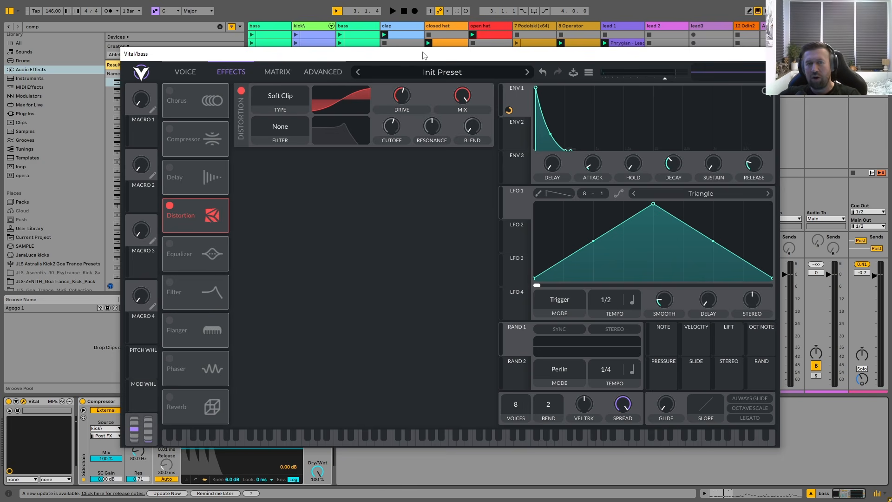
# Audition the distorted bass with the full mix, return Vital to its oscillator page, and launch the pink bass clip
pyautogui.moveTo(423, 60); pyautogui.dragTo(345, 415)
pyautogui.press('space')
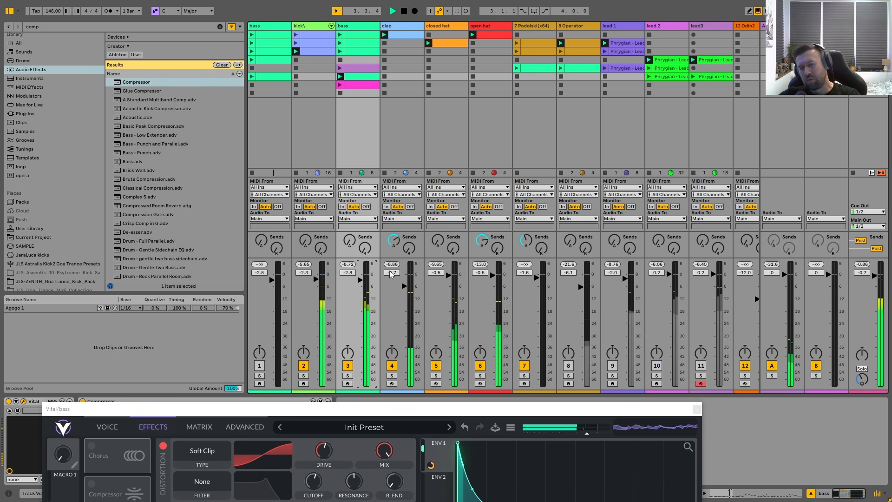
pyautogui.moveTo(468, 407); pyautogui.dragTo(462, 98)
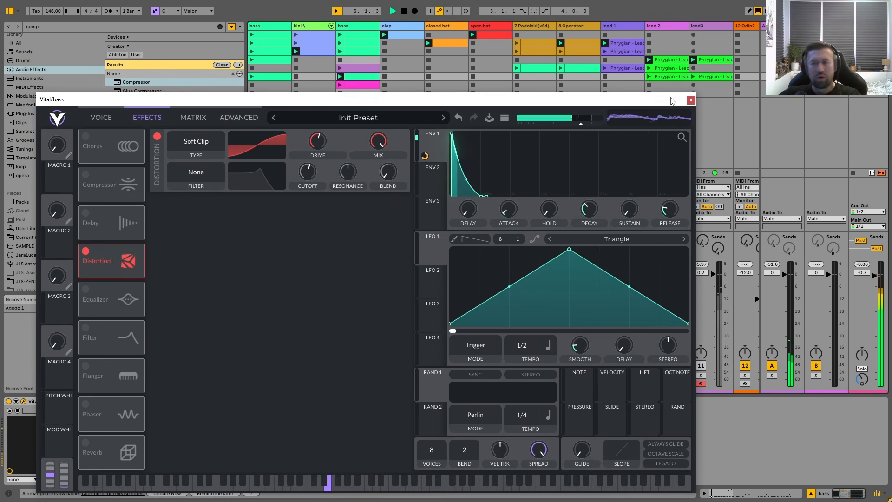
pyautogui.click(101, 117)
pyautogui.moveTo(349, 99); pyautogui.dragTo(349, 273)
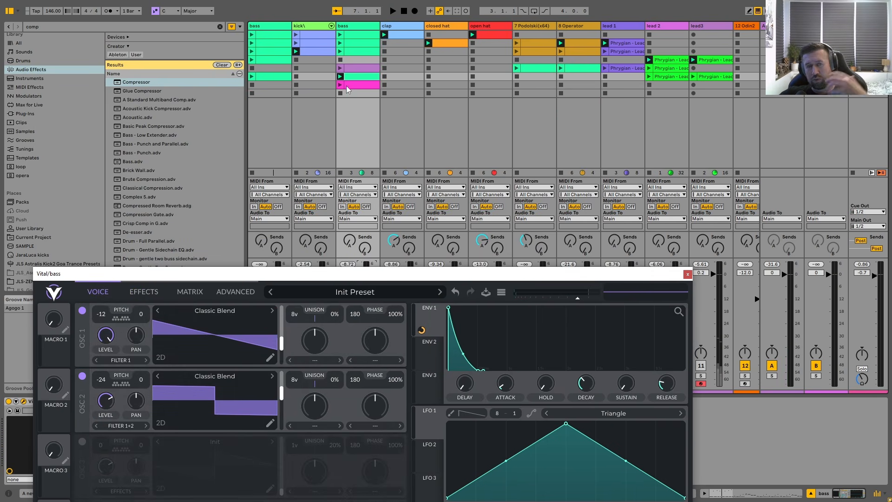
pyautogui.click(342, 86)
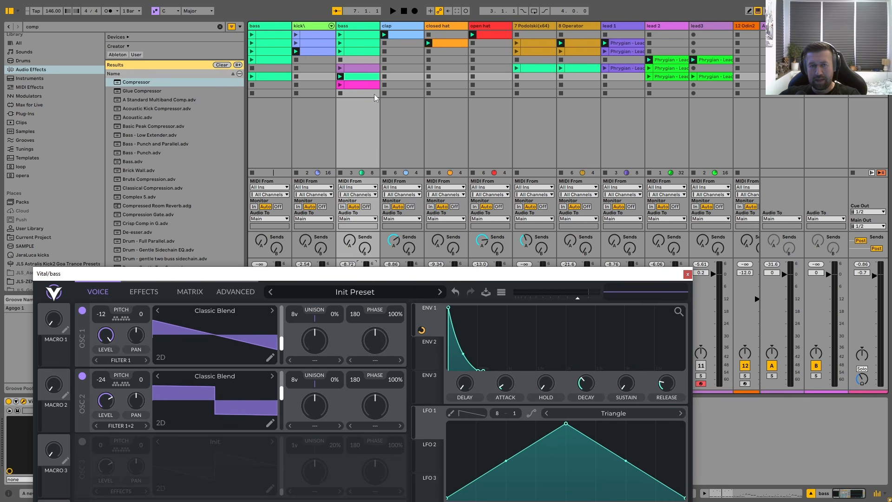
# Try raising envelope 1's sustain to about half and pulling it partway back while the pink bass clip plays
pyautogui.moveTo(483, 276); pyautogui.dragTo(537, 87)
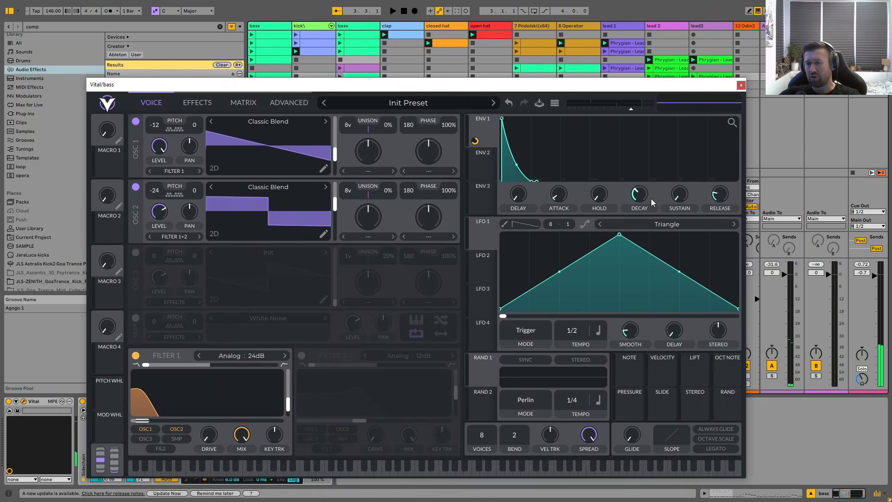
pyautogui.moveTo(680, 203)
pyautogui.press('space')
pyautogui.moveTo(680, 203); pyautogui.dragTo(683, 182)
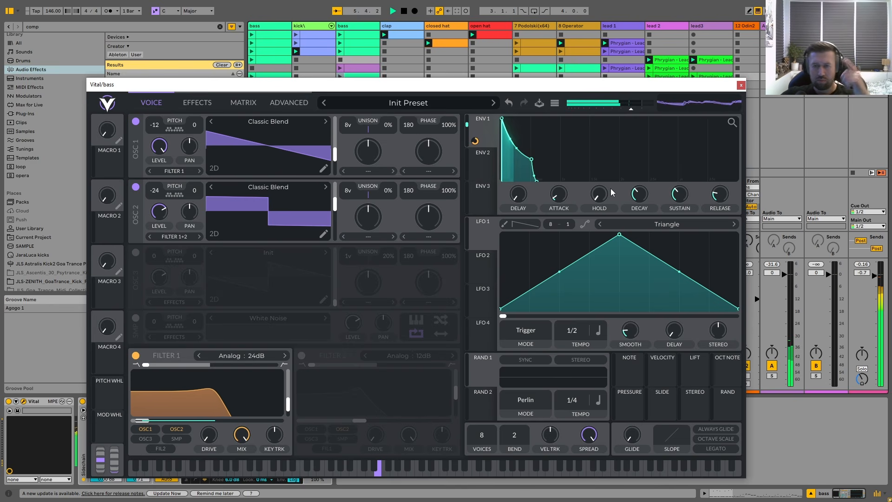
pyautogui.moveTo(679, 195); pyautogui.dragTo(683, 216)
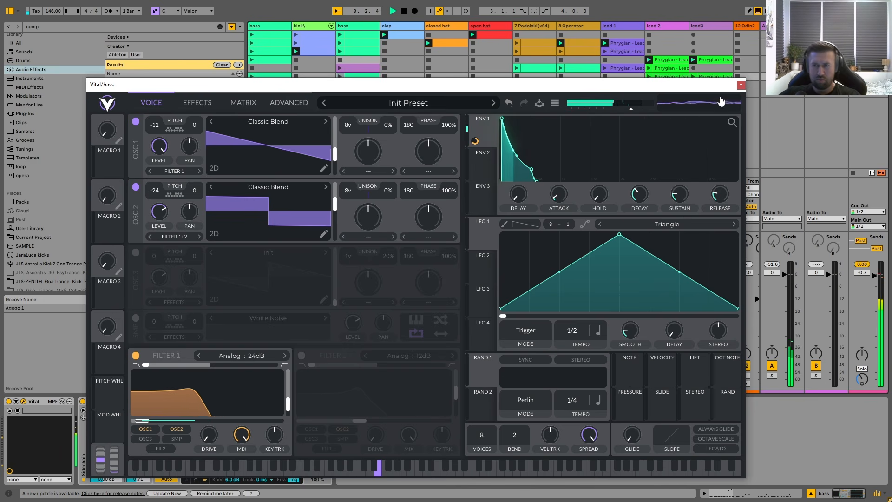
# Lower oscillator 1's level, raise oscillator 2's to match, and adjust envelope 1's sustain to about half against the mix
pyautogui.moveTo(661, 80); pyautogui.dragTo(609, 370)
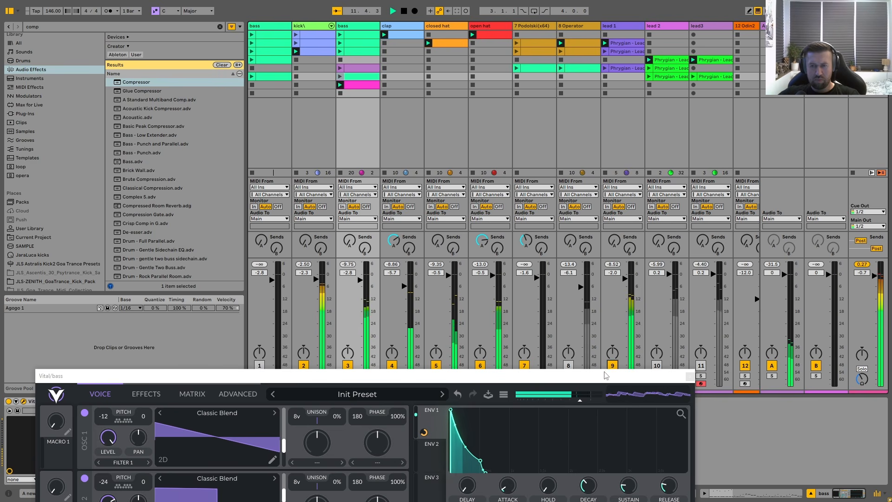
pyautogui.moveTo(606, 375); pyautogui.dragTo(671, 62)
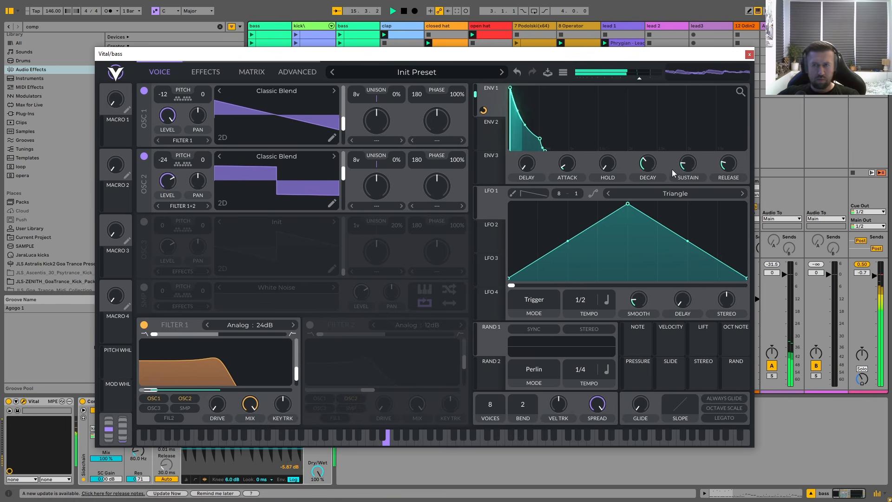
pyautogui.moveTo(688, 164); pyautogui.dragTo(701, 198)
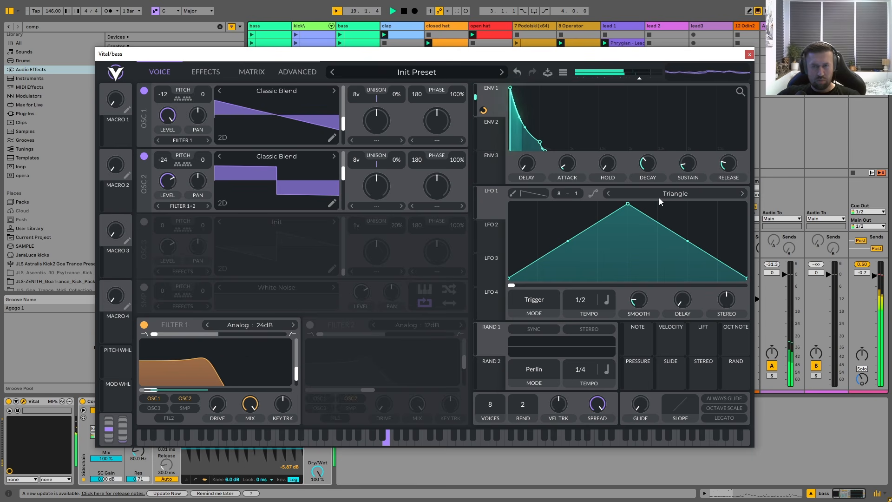
pyautogui.moveTo(168, 116); pyautogui.dragTo(204, 118)
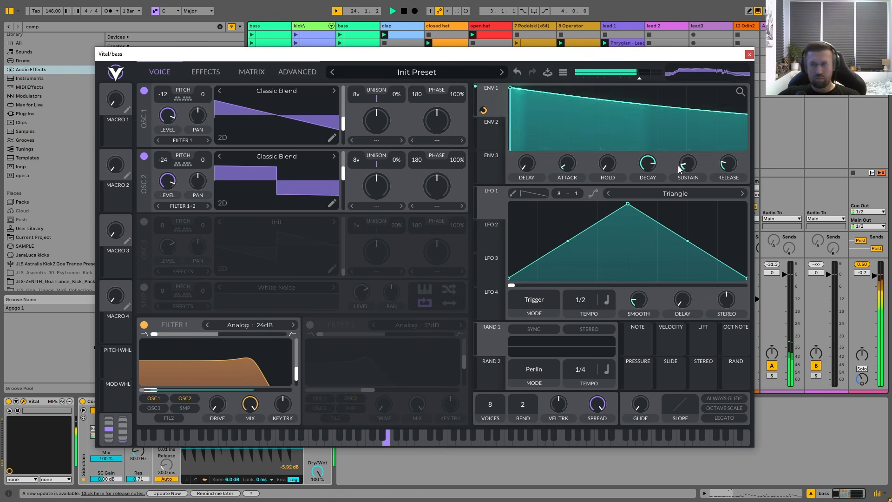
pyautogui.moveTo(688, 164); pyautogui.dragTo(676, 130)
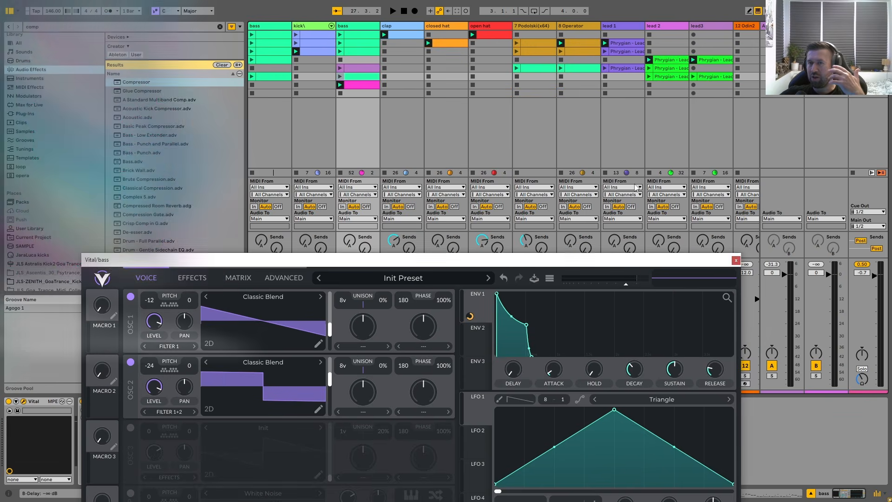
# Reselect the bass track and bring envelope 1's sustain down to zero in its Vital instance
pyautogui.moveTo(662, 260); pyautogui.dragTo(637, 413)
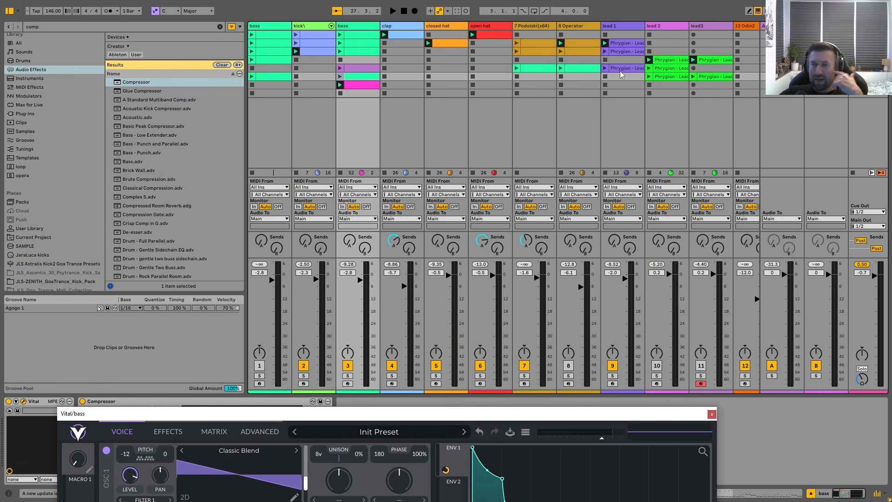
pyautogui.click(358, 29)
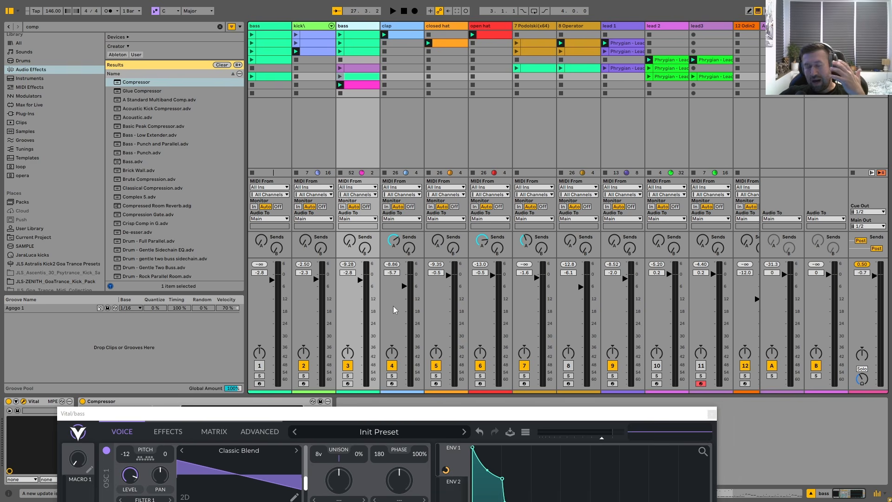
pyautogui.moveTo(430, 412); pyautogui.dragTo(578, 87)
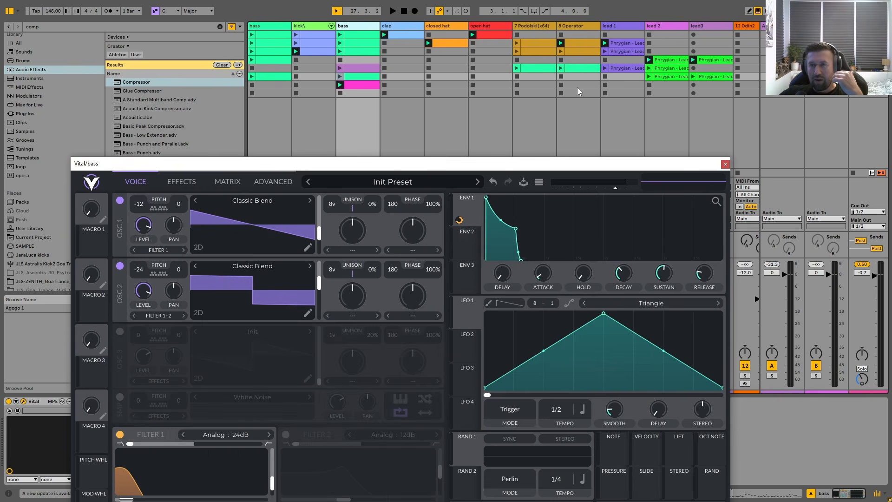
pyautogui.click(692, 25)
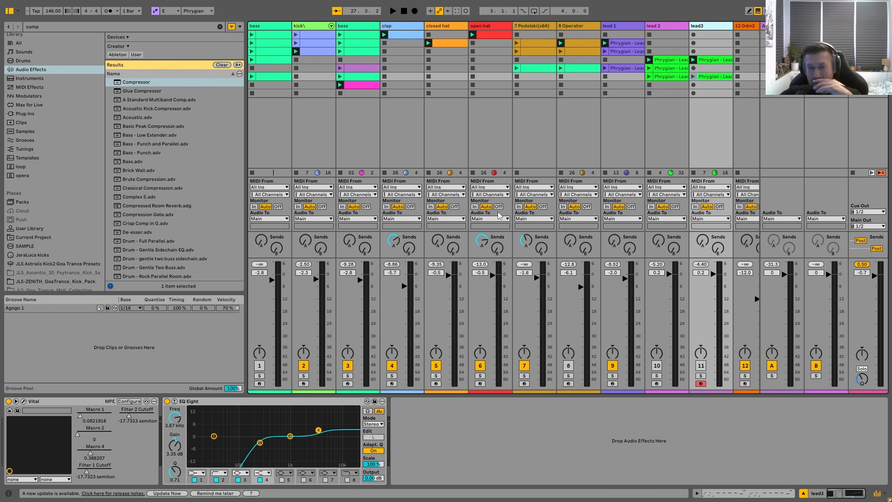
pyautogui.click(360, 26)
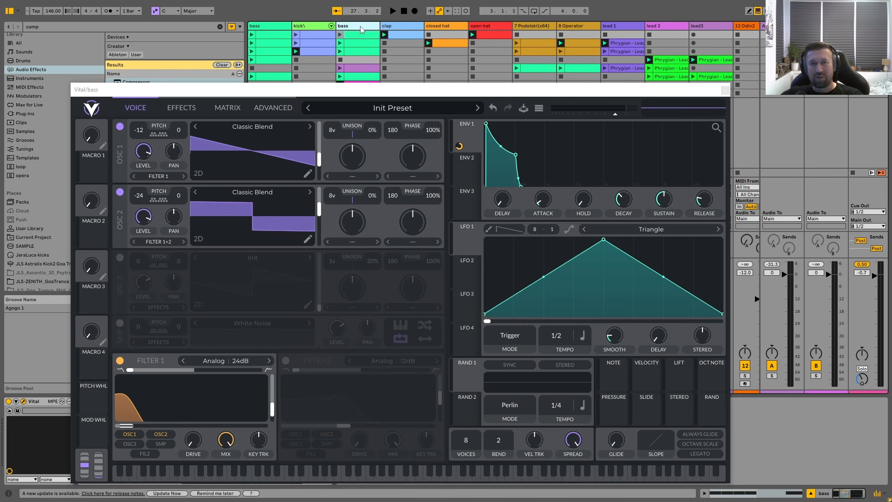
pyautogui.moveTo(662, 199); pyautogui.dragTo(646, 232)
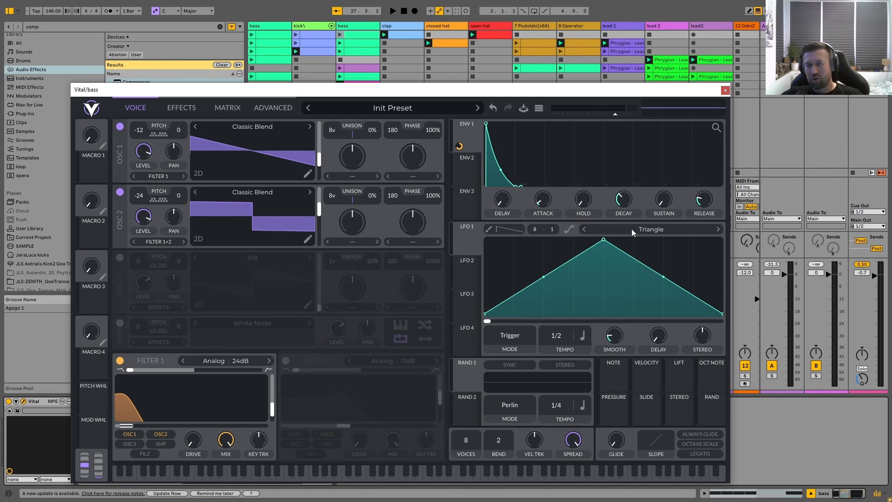
# Launch the purple clip on the bass track and open it to view its MIDI notes
pyautogui.moveTo(686, 91); pyautogui.dragTo(683, 253)
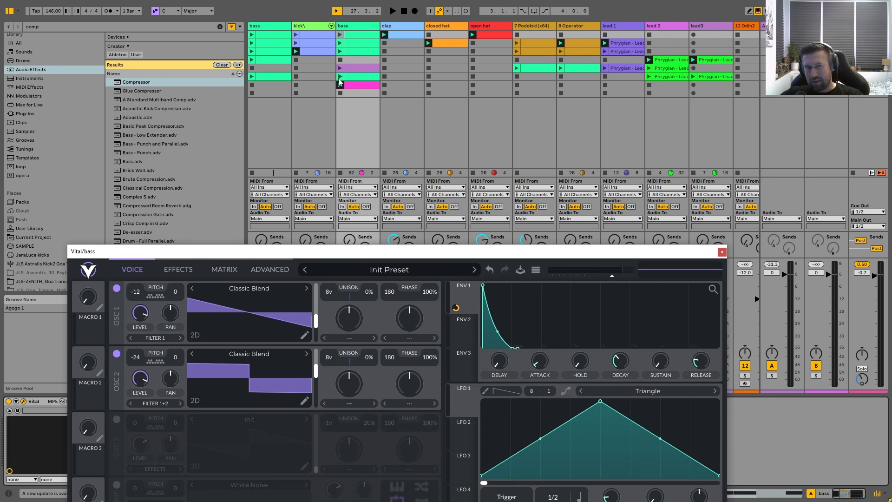
pyautogui.click(346, 68)
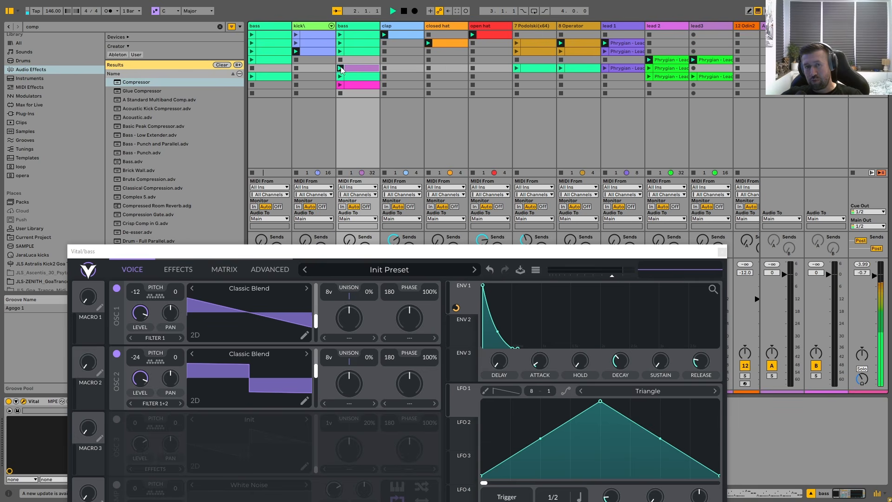
pyautogui.moveTo(450, 258); pyautogui.dragTo(423, 383)
pyautogui.doubleClick(362, 69)
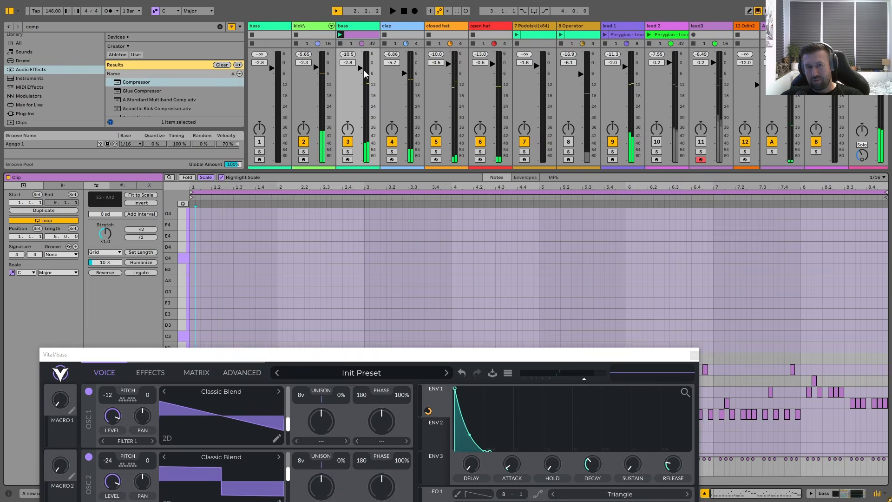
pyautogui.moveTo(473, 355); pyautogui.dragTo(427, 500)
pyautogui.click(547, 183)
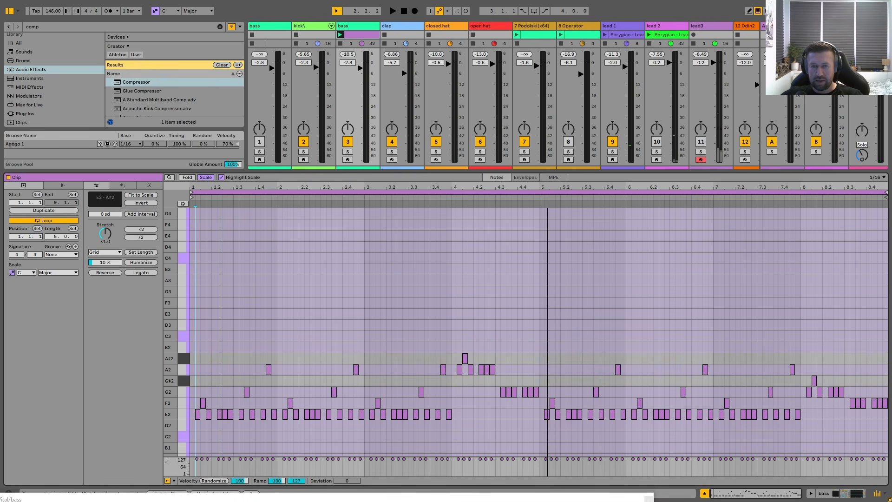
pyautogui.click(618, 172)
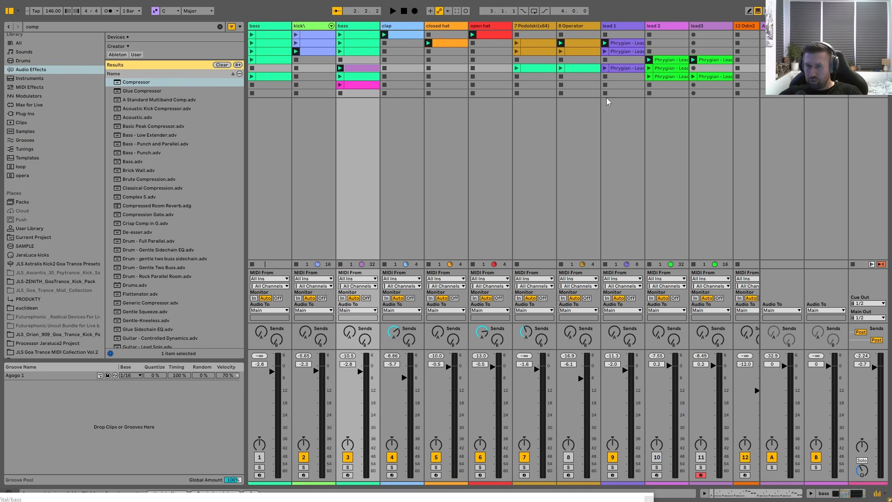
# Launch the lowest Phrygian clip on lead 1 and view that track's Vital patch while the mix plays
pyautogui.click(605, 69)
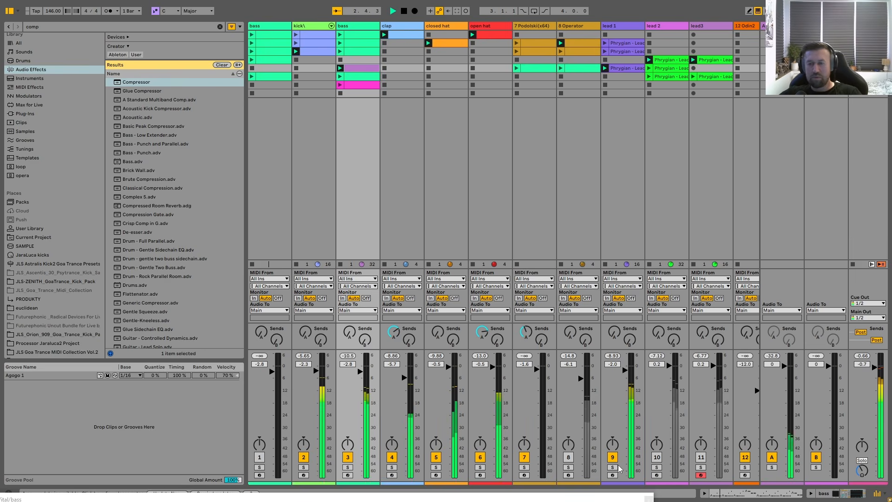
pyautogui.moveTo(614, 436); pyautogui.dragTo(679, 70)
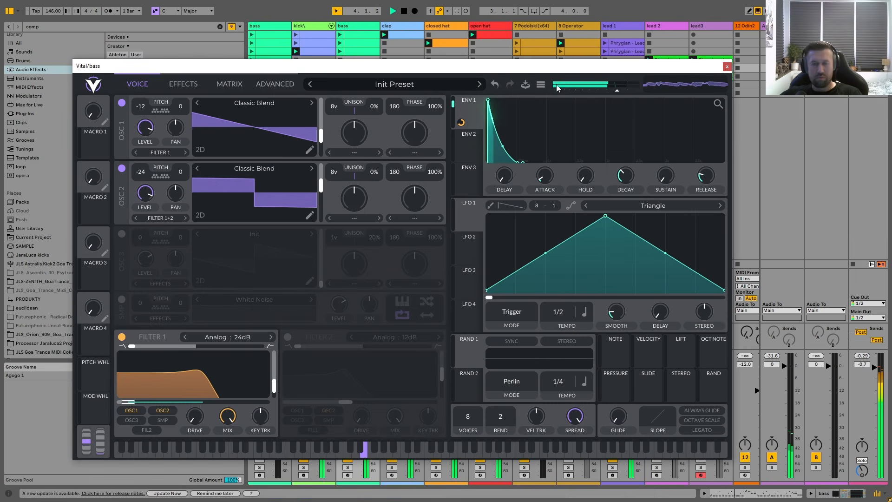
pyautogui.click(629, 26)
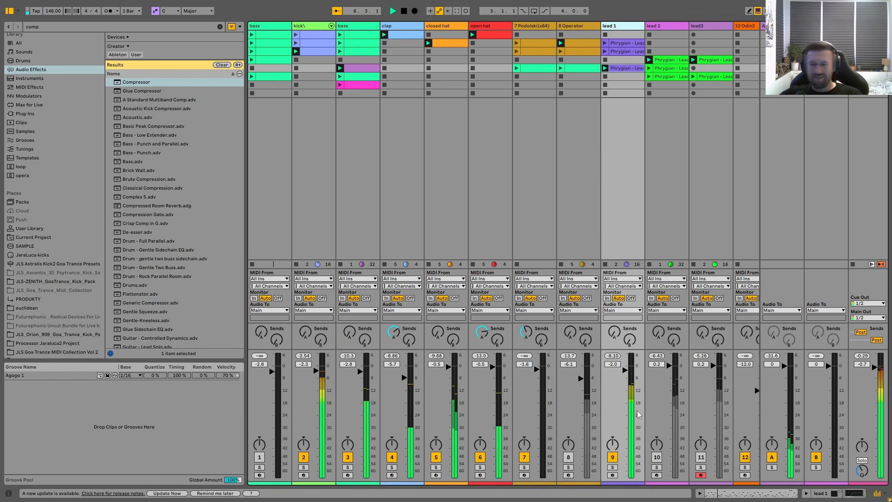
pyautogui.doubleClick(624, 27)
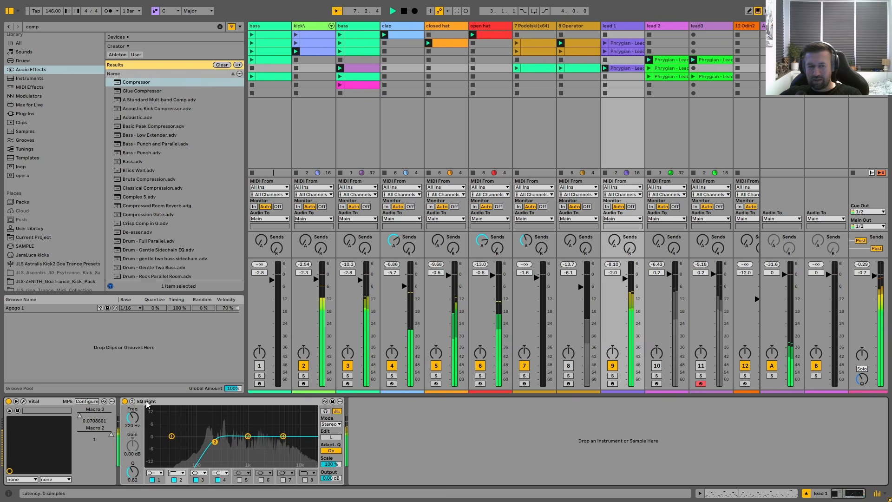
pyautogui.click(23, 401)
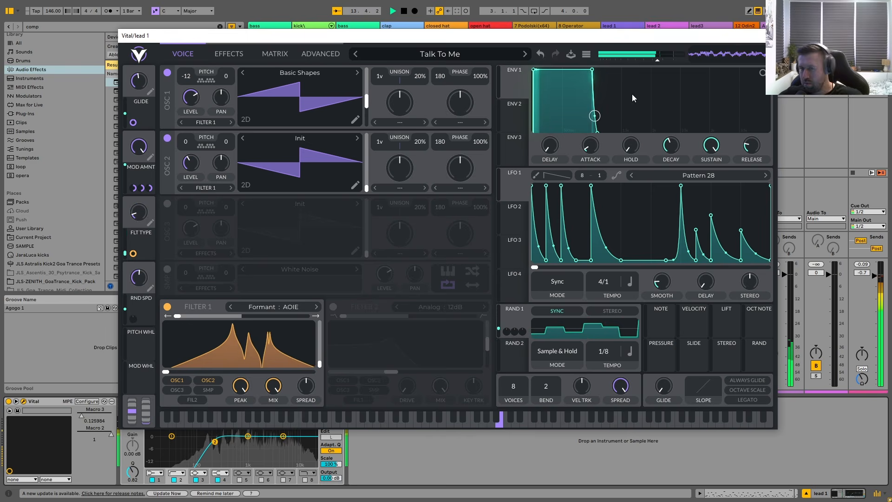
pyautogui.click(768, 36)
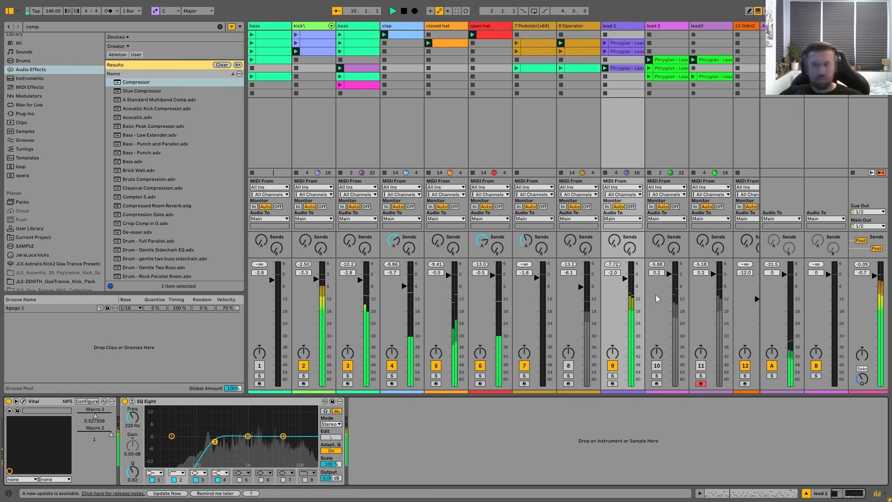
# Activate the lead 2 track and lower lead 1's volume to about -18.5 dB during playback
pyautogui.click(656, 366)
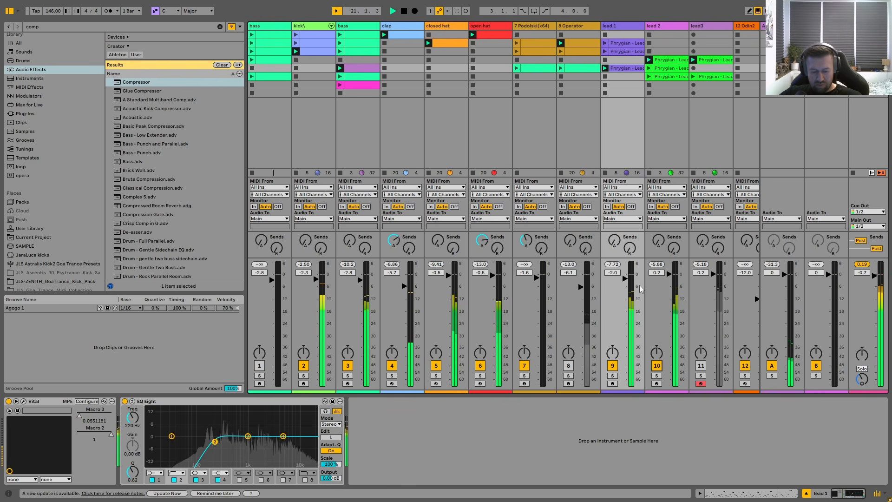
pyautogui.moveTo(625, 279); pyautogui.dragTo(625, 281)
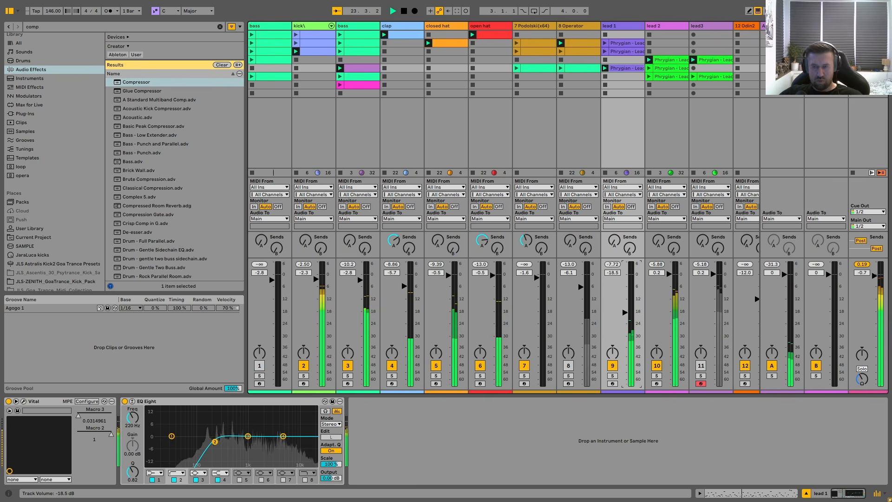
# Raise lead 1's volume to -17.8 dB and lead 2's to 0.8 dB, and display lead 2's device chain
pyautogui.moveTo(626, 312); pyautogui.dragTo(633, 304)
pyautogui.moveTo(668, 276); pyautogui.dragTo(668, 274)
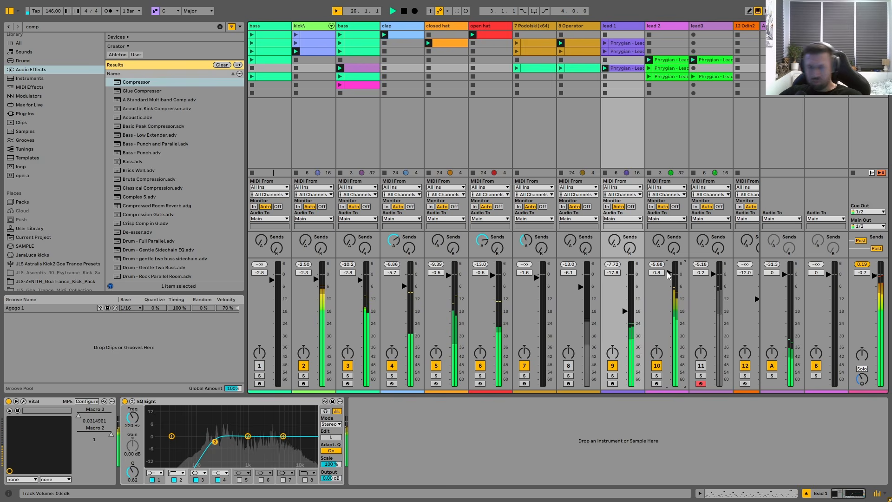
pyautogui.click(666, 26)
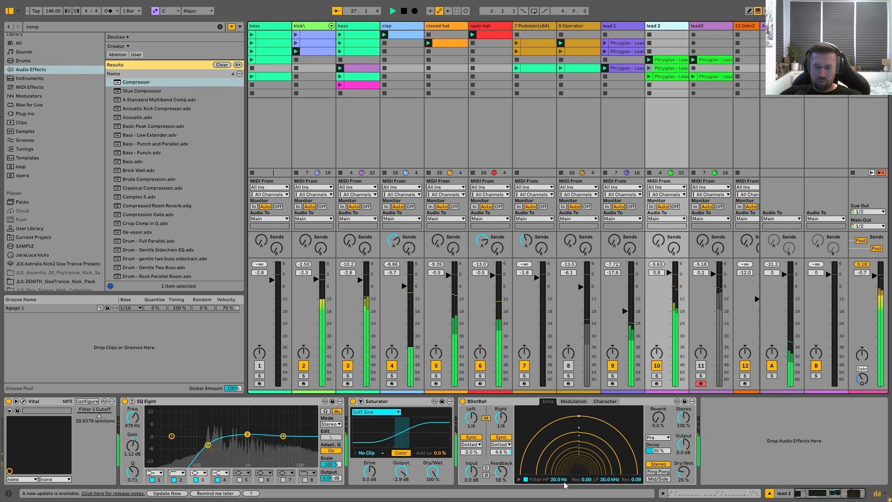
pyautogui.moveTo(501, 471); pyautogui.dragTo(501, 476)
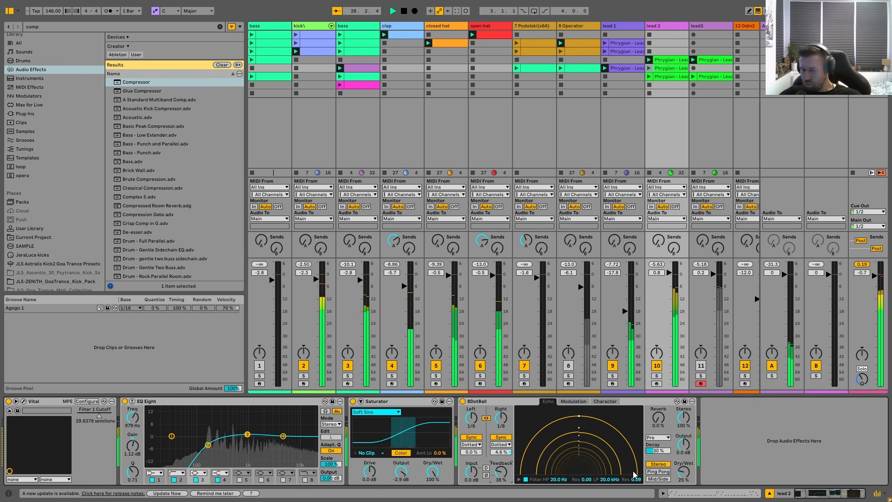
pyautogui.rightClick(678, 476)
pyautogui.click(690, 397)
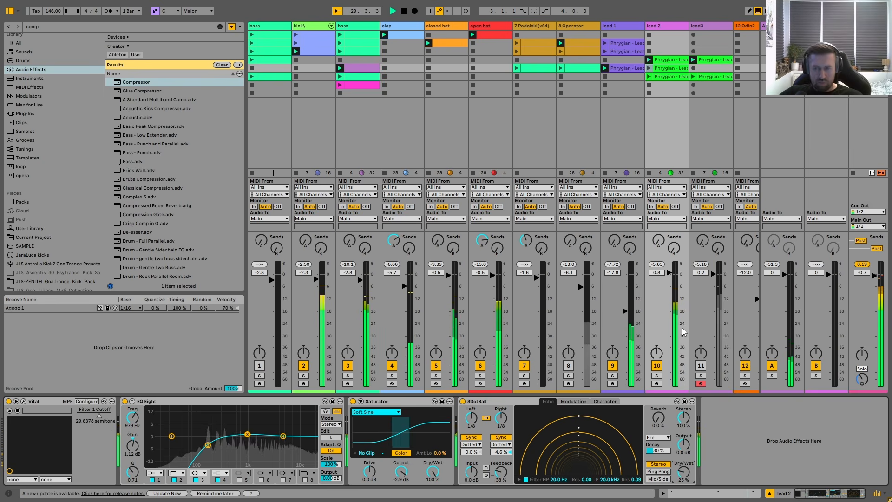
# Lower lead 2's volume to -0.3 dB, and activate the lead3 track with its volume reduced to -4.6 dB
pyautogui.moveTo(669, 273); pyautogui.dragTo(669, 277)
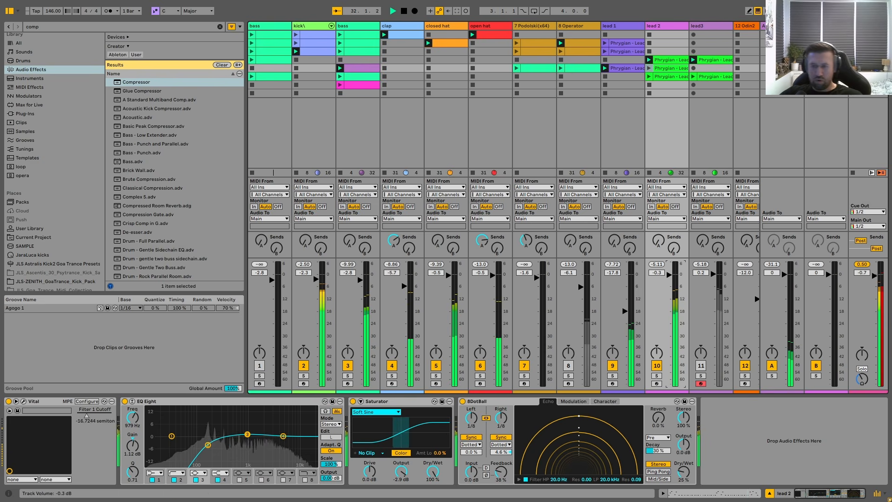
pyautogui.moveTo(670, 276); pyautogui.dragTo(670, 276)
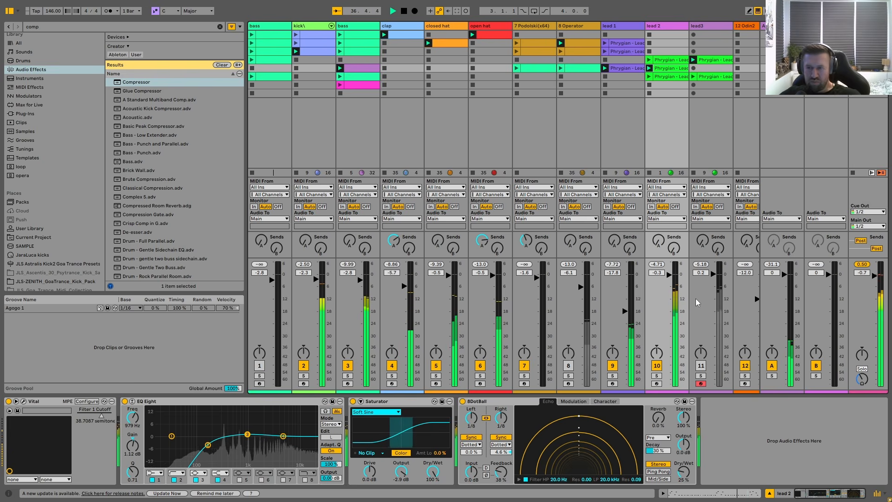
pyautogui.click(701, 366)
pyautogui.moveTo(701, 273); pyautogui.dragTo(701, 281)
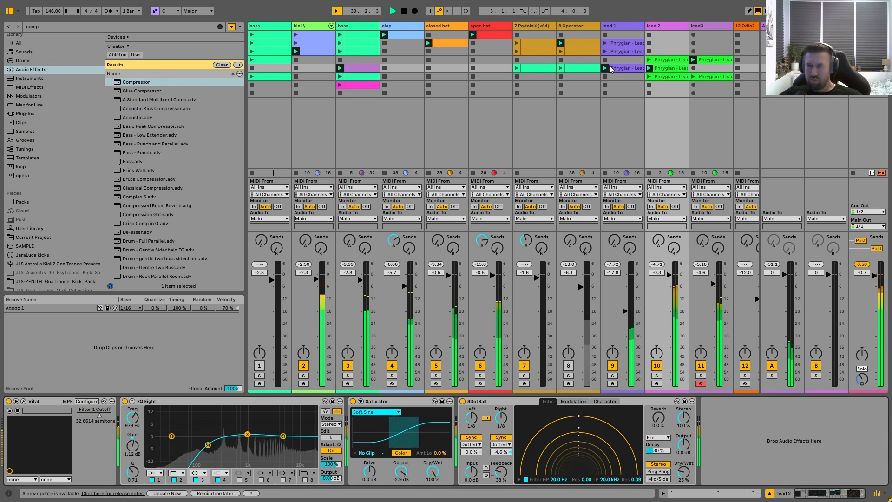
# Browse the JLS Pulsaris by SETI Project presets sorted by style in lead 2's Vital, keeping Majestic Lead loaded, and close the plugin
pyautogui.click(17, 411)
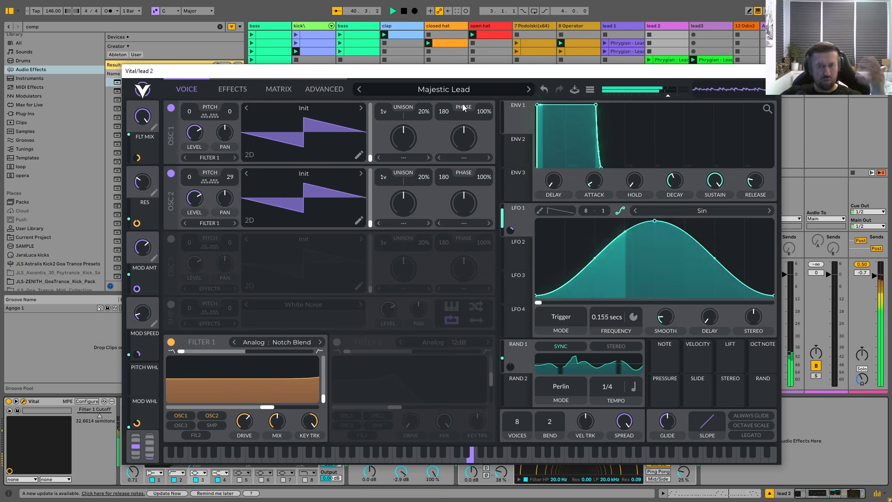
pyautogui.moveTo(482, 75); pyautogui.dragTo(488, 65)
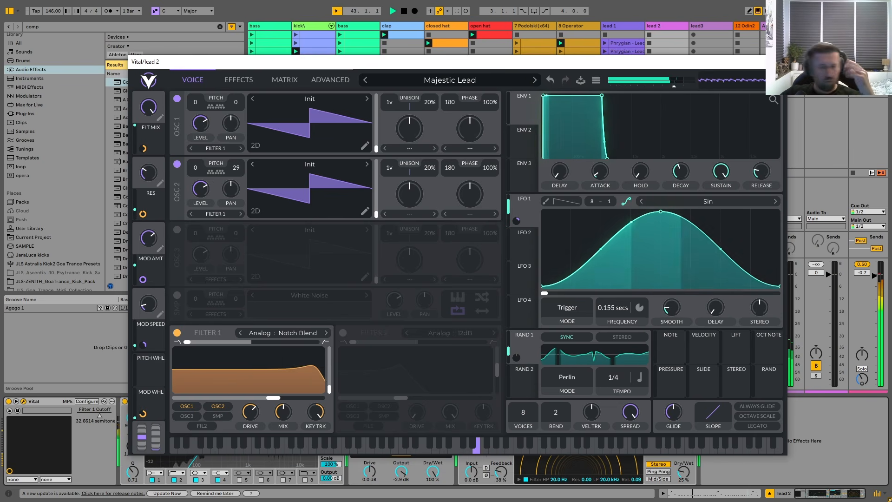
pyautogui.click(466, 79)
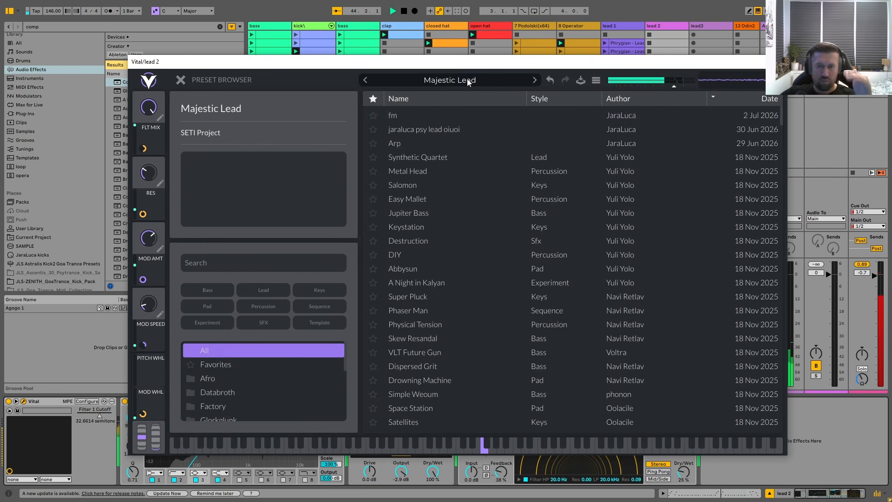
pyautogui.scroll(-6, 261, 367)
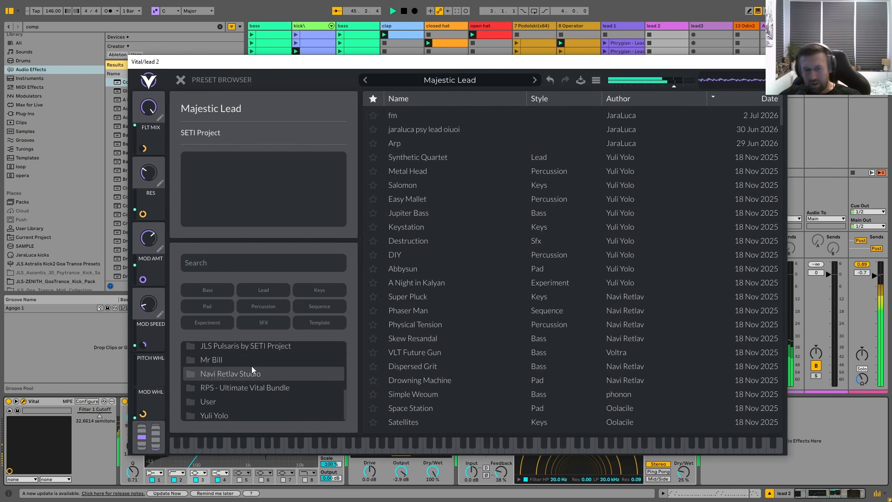
pyautogui.click(256, 349)
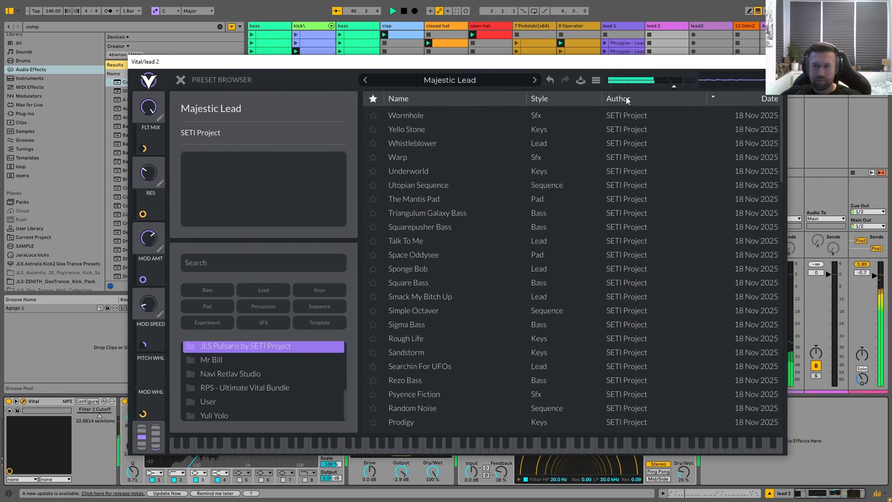
pyautogui.click(541, 99)
pyautogui.scroll(-3, 782, 126)
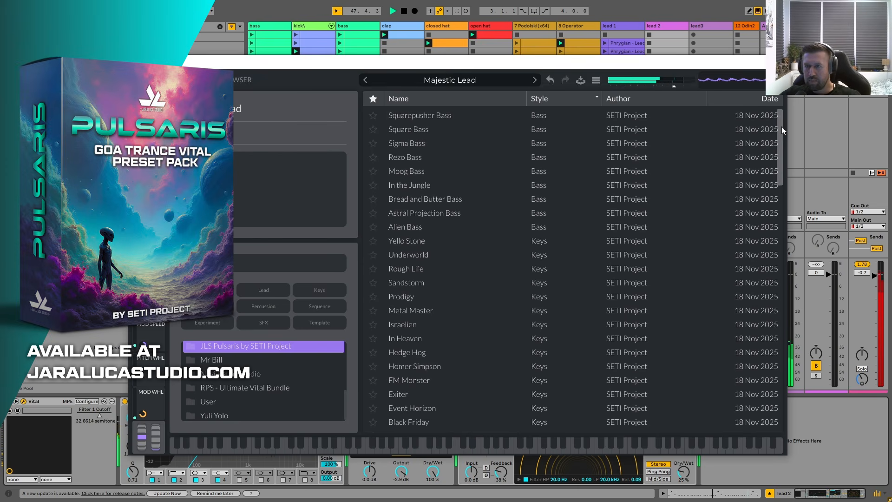
pyautogui.moveTo(781, 132); pyautogui.dragTo(749, 127)
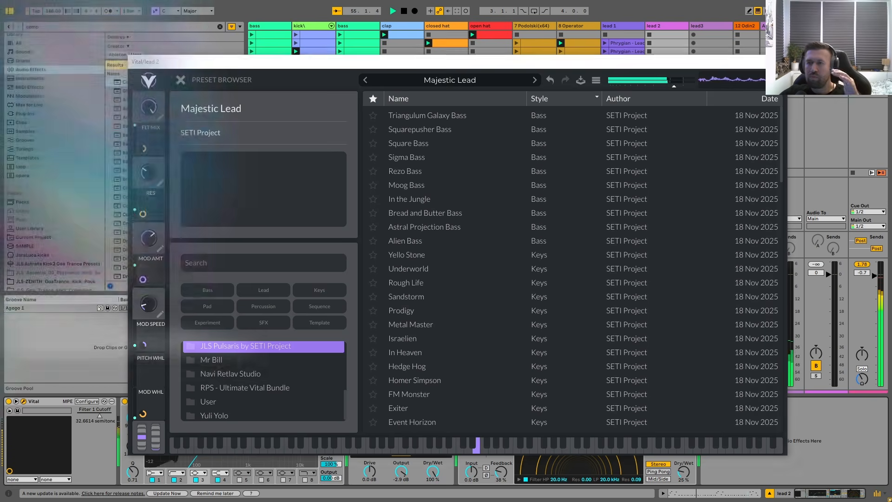
pyautogui.click(776, 62)
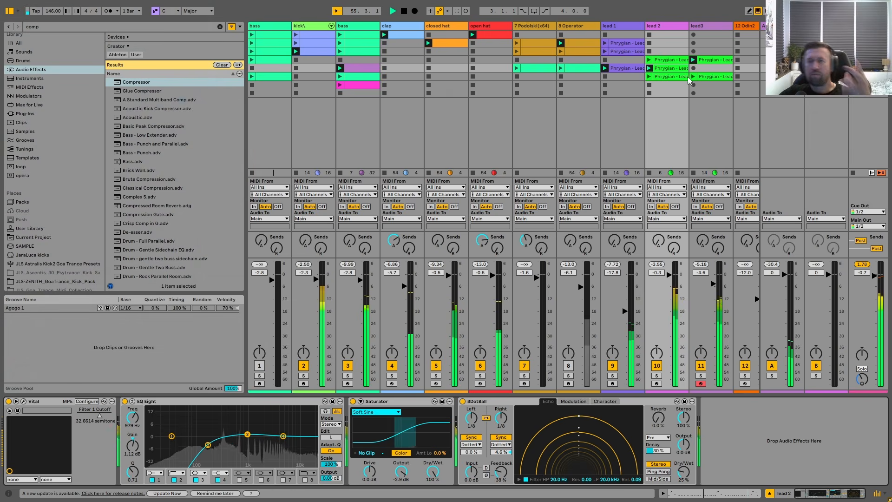
# Launch lead 2's lowest Phrygian clip, reduce lead3 to -55.6 dB and raise lead 1 to -8.2 dB
pyautogui.click(649, 77)
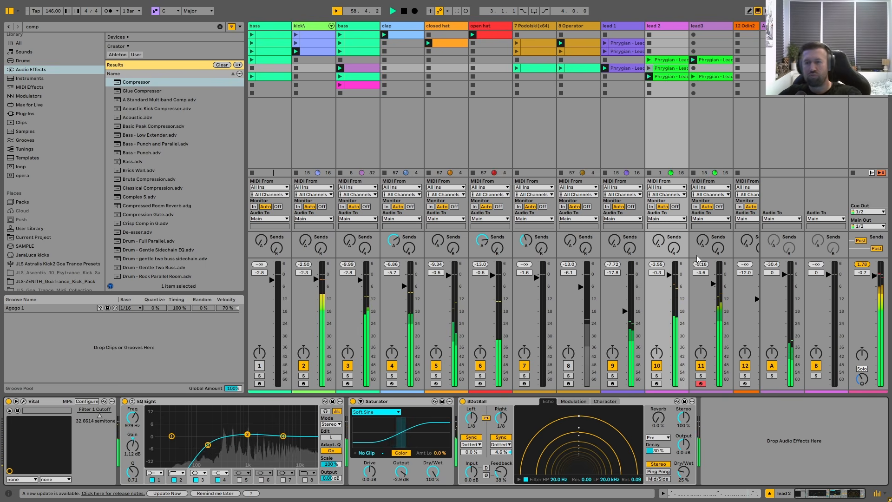
pyautogui.moveTo(701, 272); pyautogui.dragTo(700, 297)
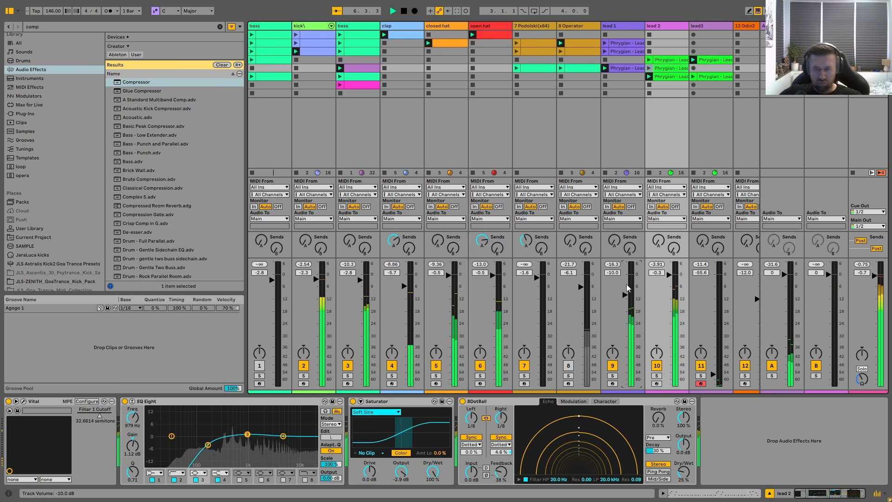
pyautogui.moveTo(671, 276); pyautogui.dragTo(671, 273)
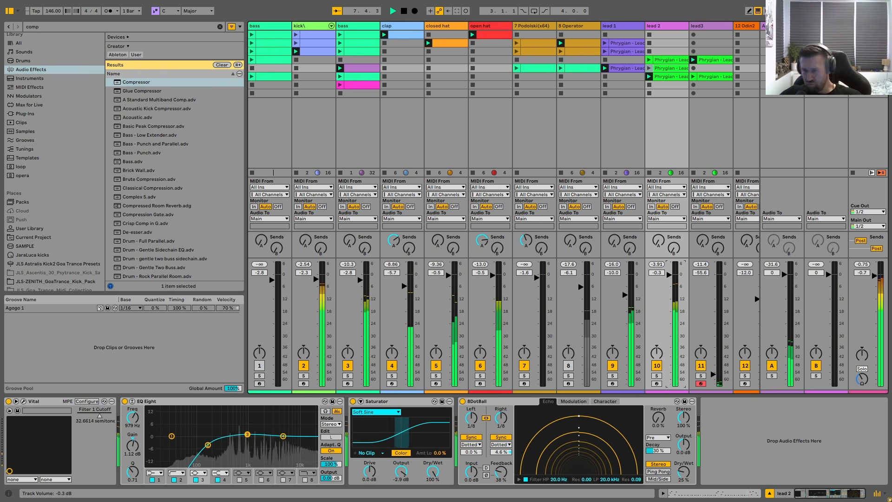
pyautogui.moveTo(624, 298); pyautogui.dragTo(624, 295)
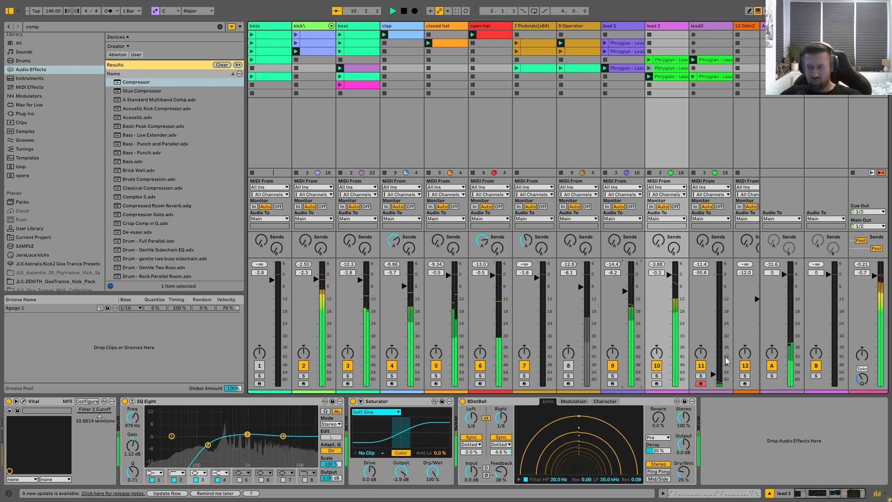
# Launch lead3's lowest Phrygian clip and bring the track's volume up to -2.3 dB
pyautogui.moveTo(728, 360); pyautogui.dragTo(713, 364)
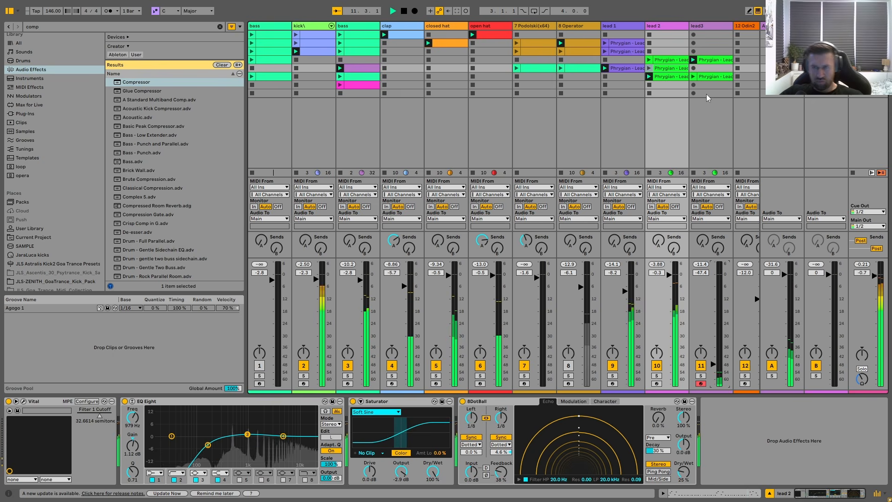
pyautogui.click(704, 77)
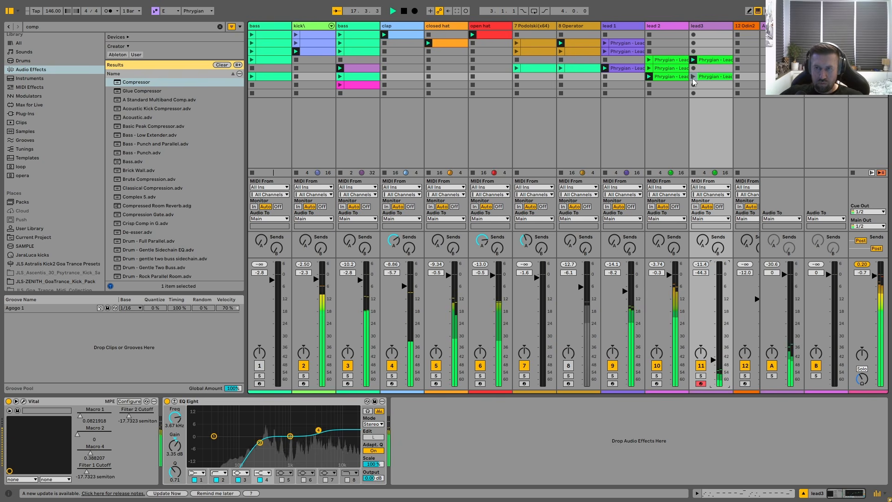
pyautogui.moveTo(710, 343); pyautogui.dragTo(713, 289)
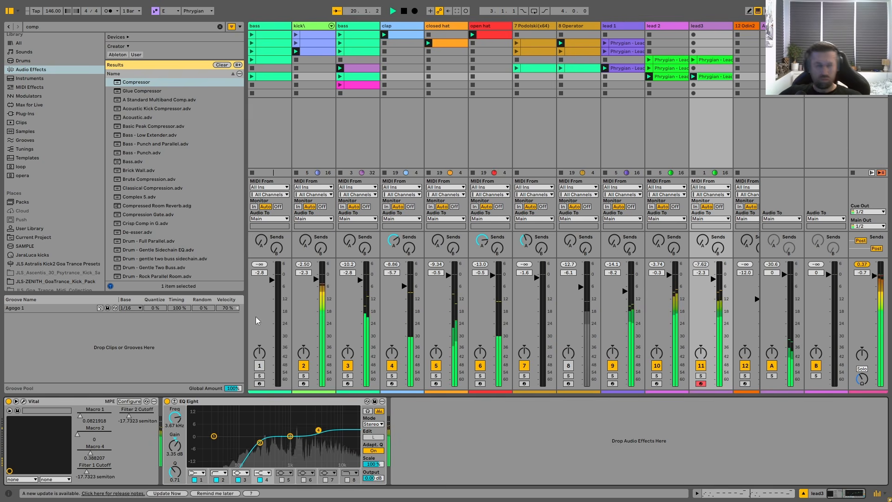
# Open lead3's Vital instance to view its Comb The Desert patch, and close it again
pyautogui.click(23, 401)
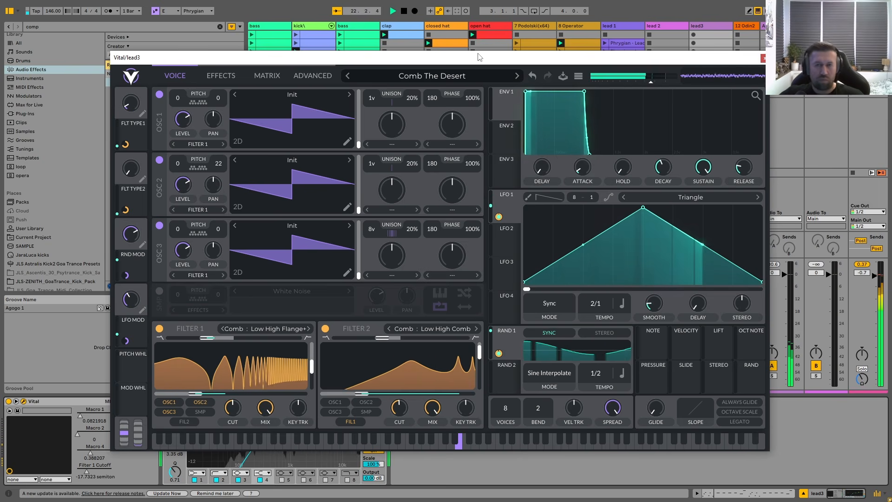
pyautogui.moveTo(478, 58); pyautogui.dragTo(463, 18)
pyautogui.click(736, 16)
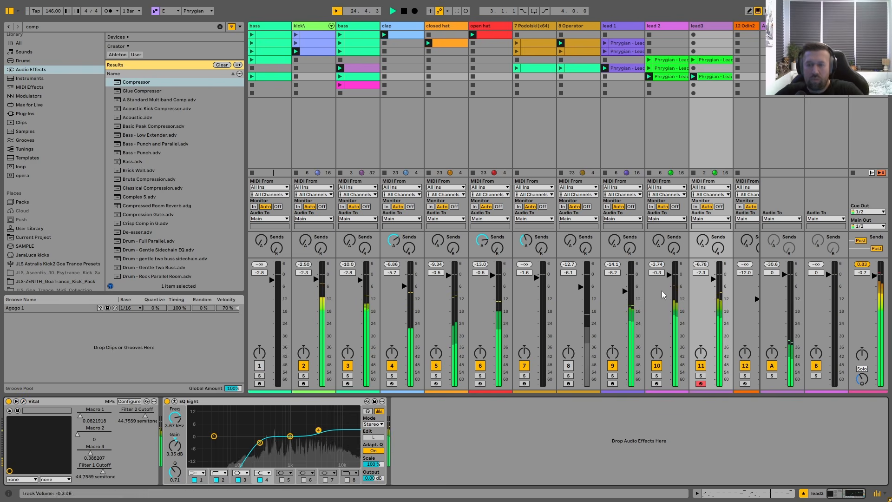
# Deactivate the lead 1 and lead 2 tracks and raise lead3's volume to about 0.6 dB
pyautogui.click(658, 369)
pyautogui.click(614, 368)
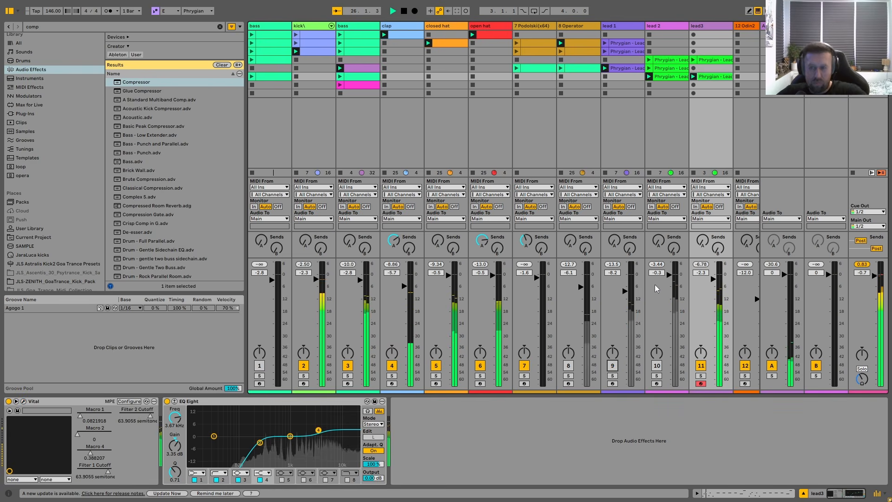
pyautogui.moveTo(713, 279); pyautogui.dragTo(713, 277)
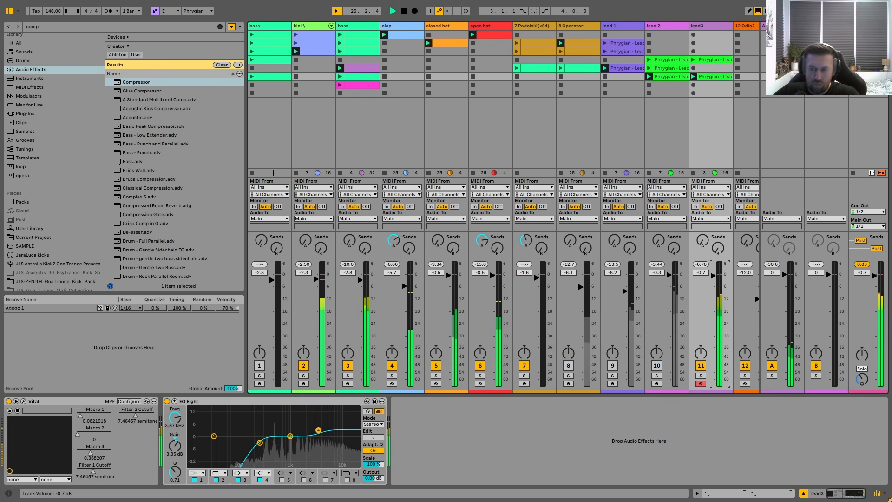
# Reopen lead3's Vital window and copy lead 1's lowest Phrygian clip into lead3's second clip slot
pyautogui.click(23, 401)
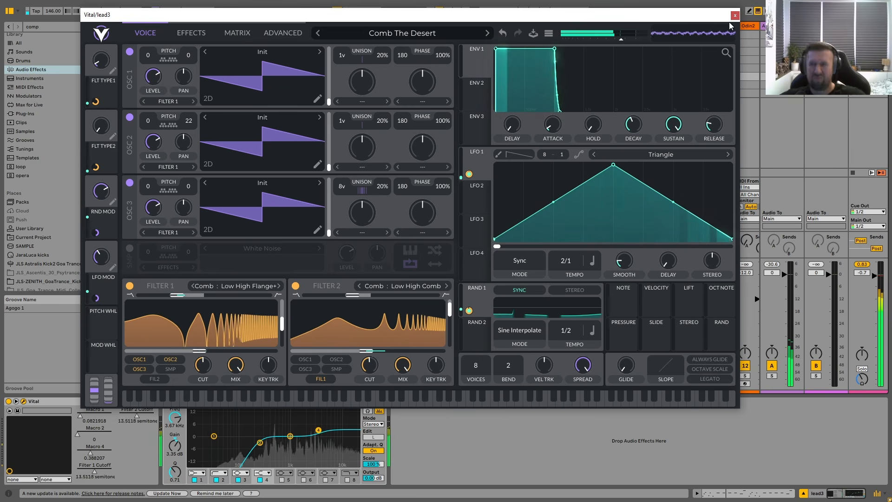
pyautogui.moveTo(707, 14); pyautogui.dragTo(680, 183)
pyautogui.rightClick(626, 67)
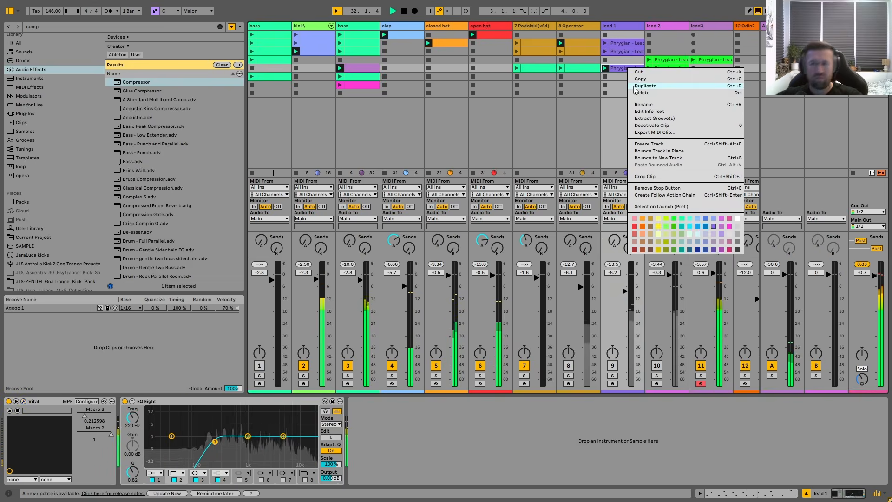
pyautogui.click(638, 80)
pyautogui.rightClick(700, 87)
pyautogui.rightClick(725, 43)
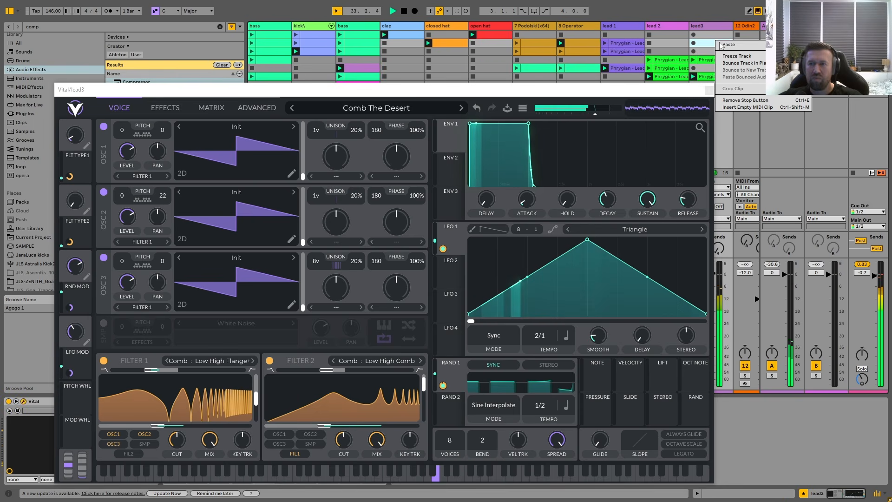
pyautogui.click(737, 45)
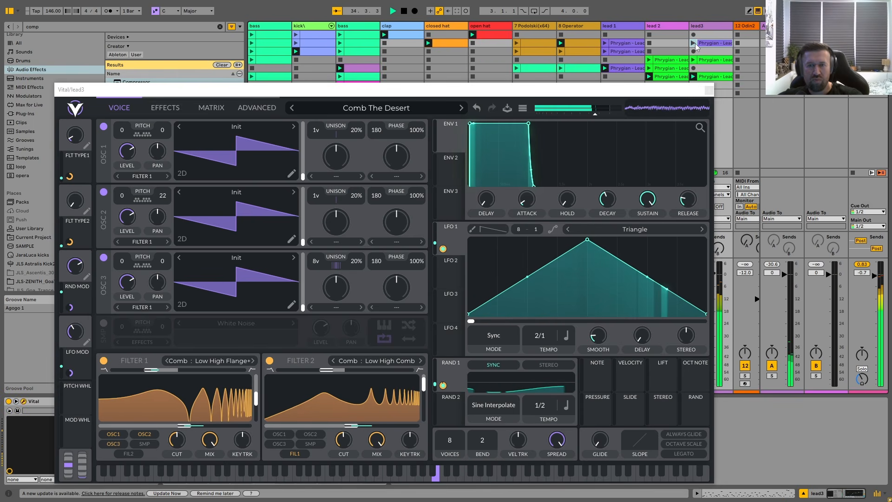
# View the effects of lead3's Comb The Desert patch, and launch the pasted Phrygian clip on that track
pyautogui.moveTo(630, 94); pyautogui.dragTo(629, 76)
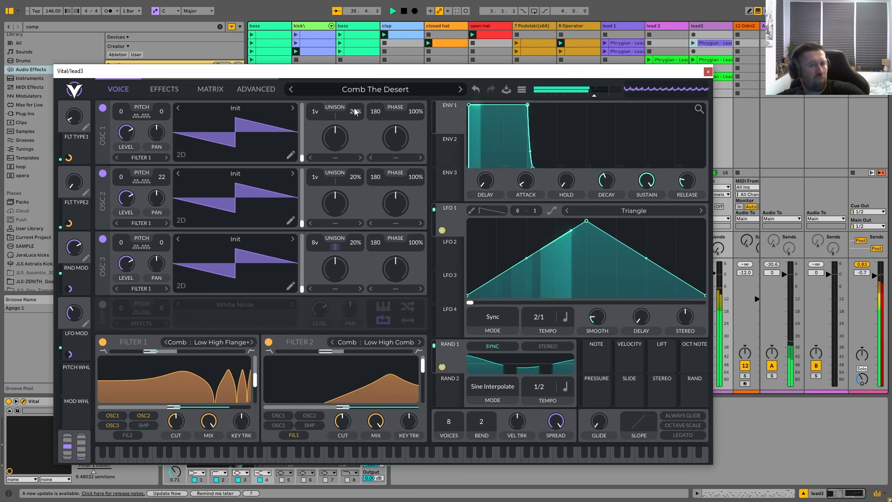
pyautogui.click(164, 89)
pyautogui.click(125, 86)
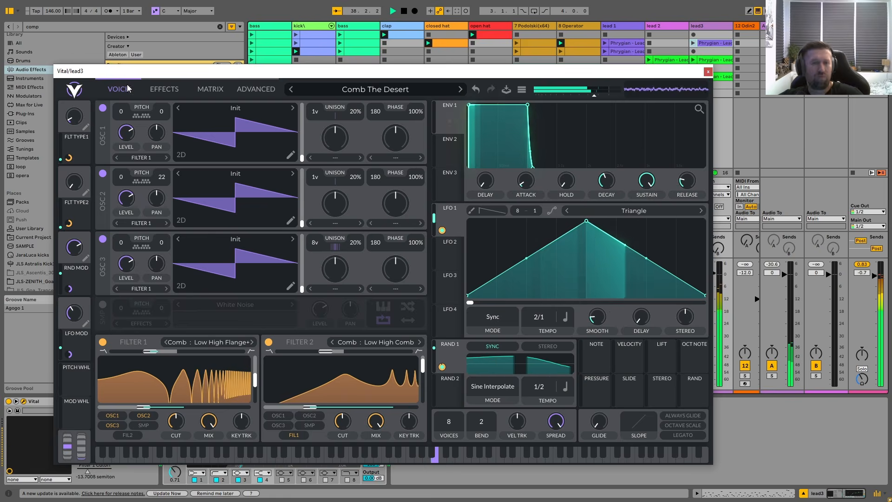
pyautogui.moveTo(639, 75); pyautogui.dragTo(615, 95)
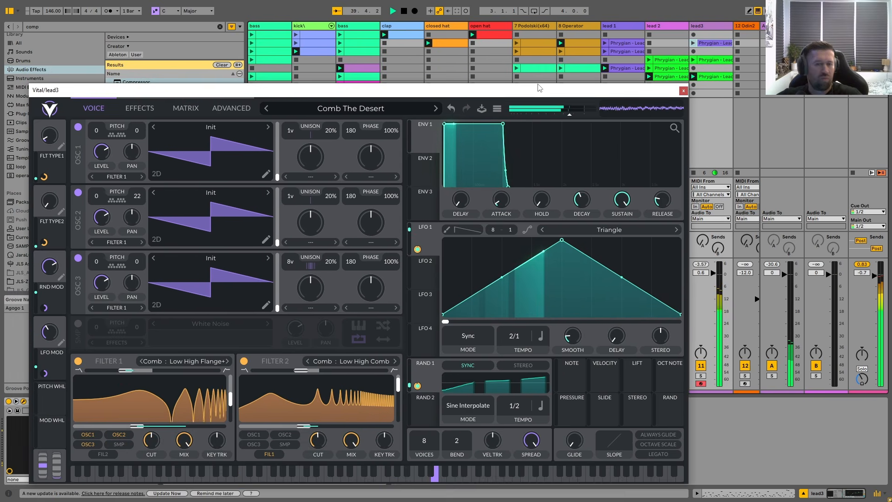
pyautogui.click(693, 43)
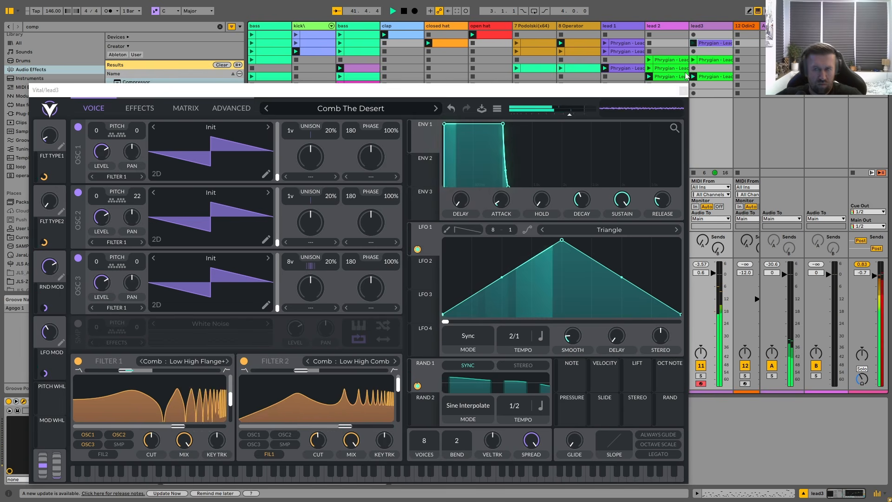
pyautogui.moveTo(640, 87); pyautogui.dragTo(632, 87)
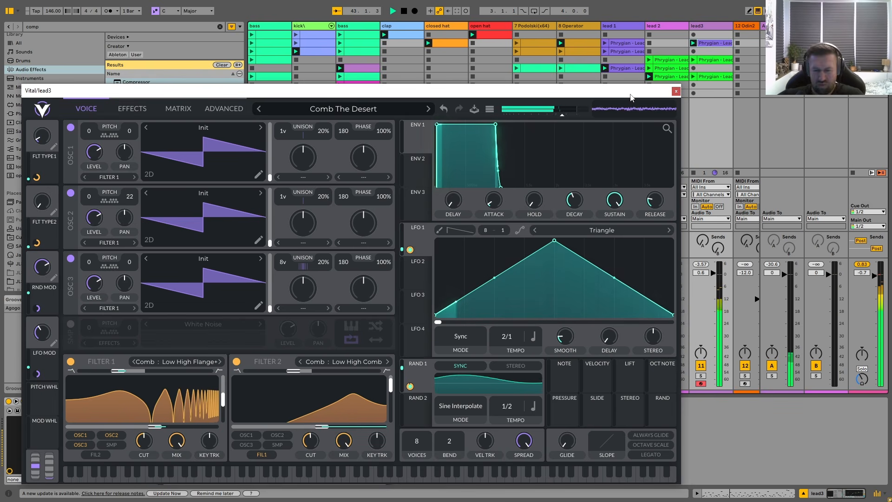
# Move lead3's Vital window clear of the mixer and lower the lead 1 track's volume to about -4.6 dB
pyautogui.moveTo(623, 95); pyautogui.dragTo(640, 97)
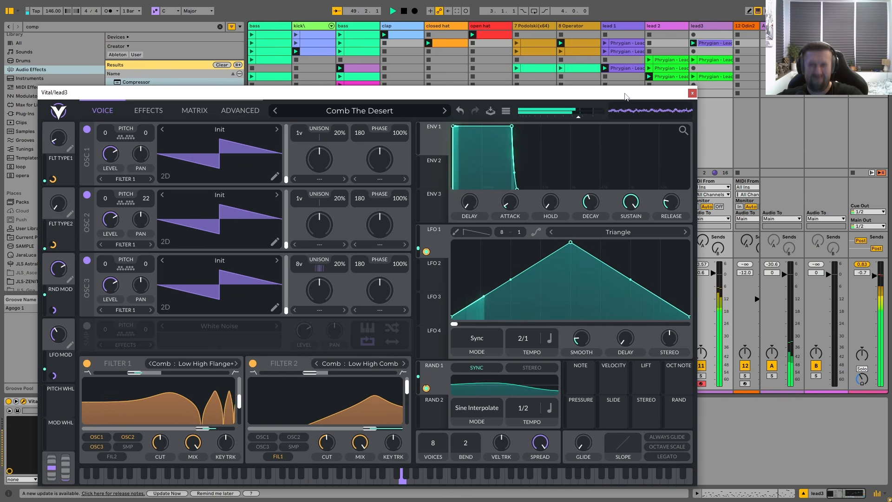
pyautogui.moveTo(614, 95); pyautogui.dragTo(616, 367)
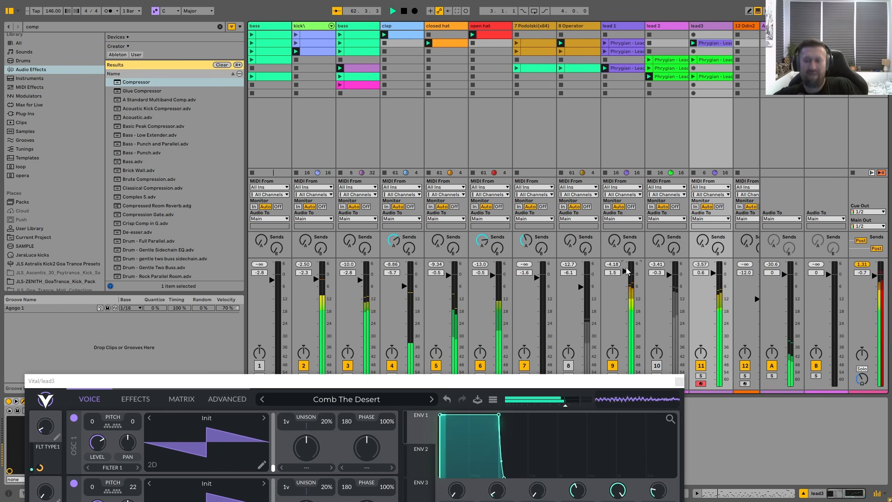
pyautogui.click(613, 273)
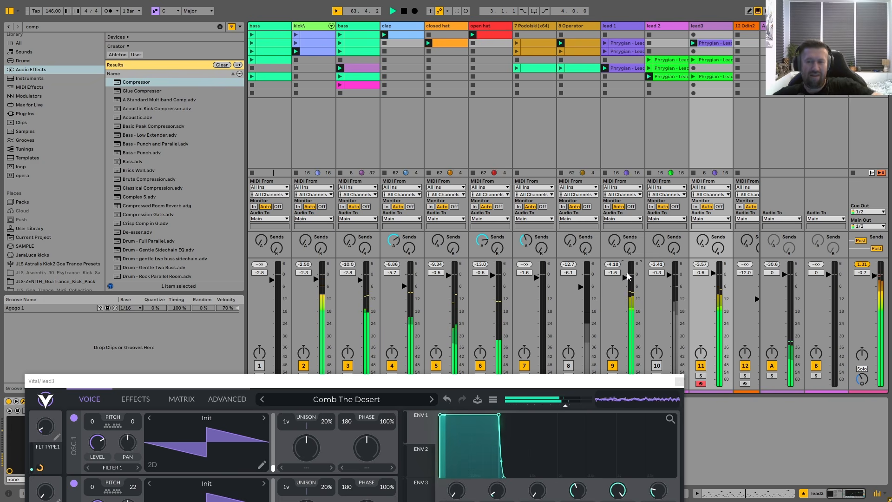
pyautogui.moveTo(626, 277); pyautogui.dragTo(626, 278)
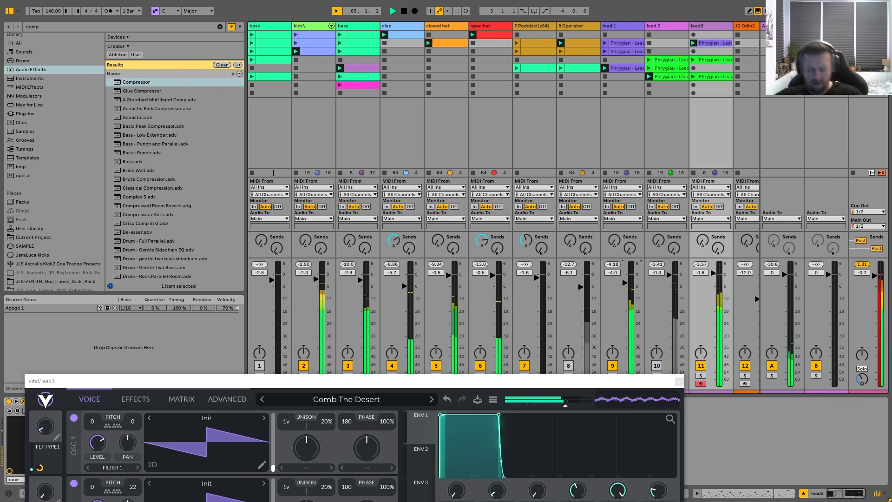
pyautogui.moveTo(625, 282); pyautogui.dragTo(625, 285)
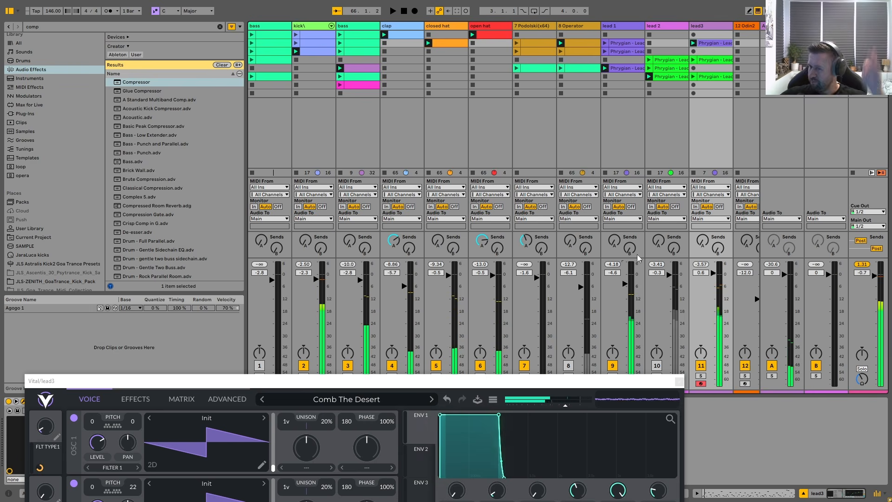
# Bring lead3's Vital window back into full view and browse the Pad, Sequence and Sfx presets of the JLS Pulsaris by SETI Project pack
pyautogui.moveTo(571, 391); pyautogui.dragTo(662, 54)
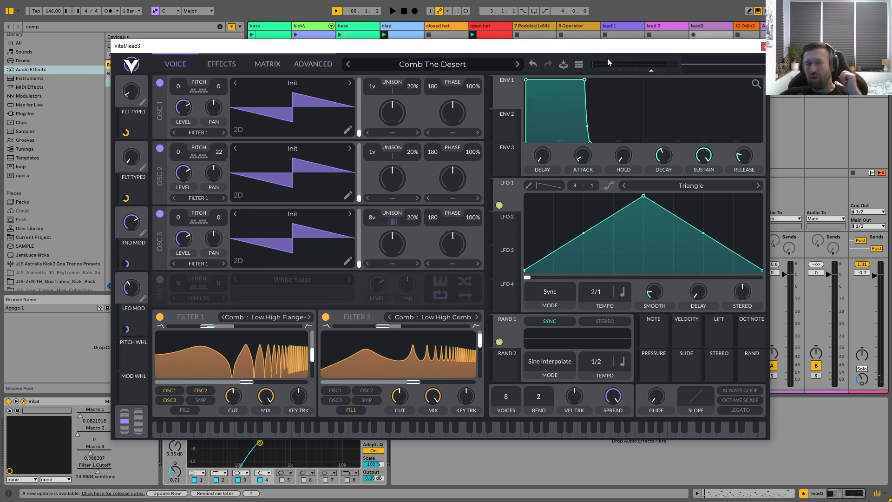
pyautogui.click(465, 66)
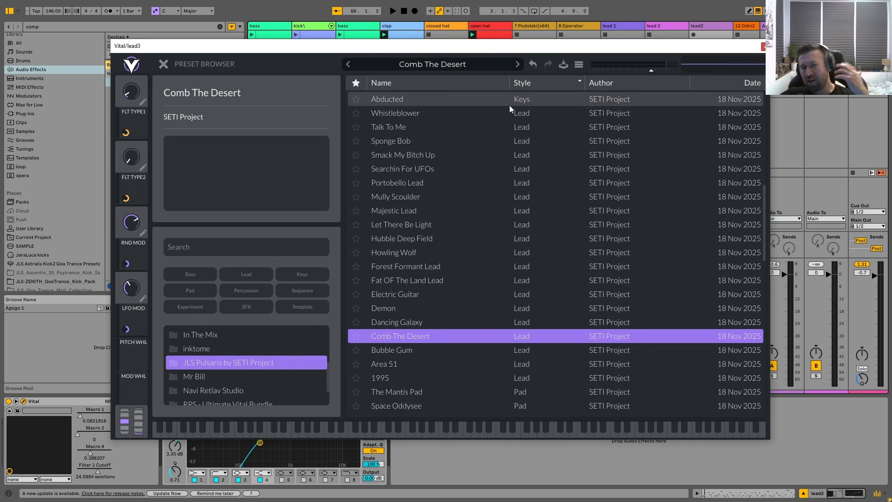
pyautogui.scroll(-6, 583, 214)
pyautogui.scroll(-7, 576, 291)
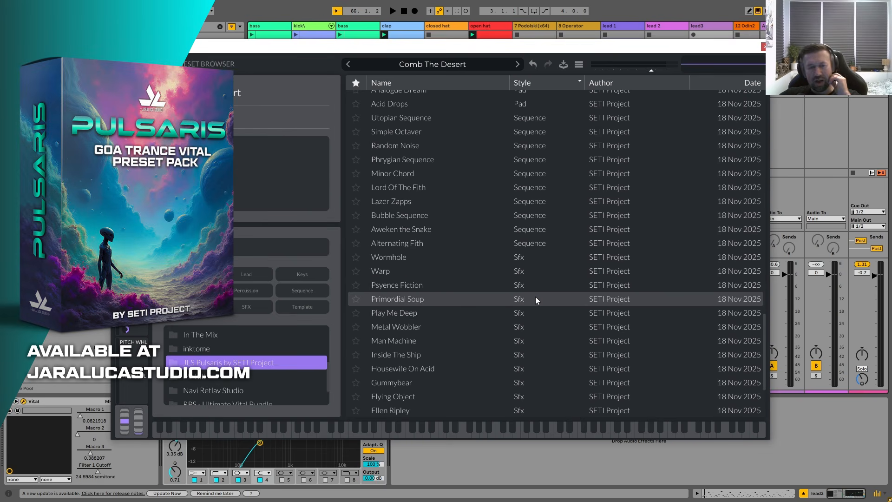
pyautogui.scroll(3, 536, 297)
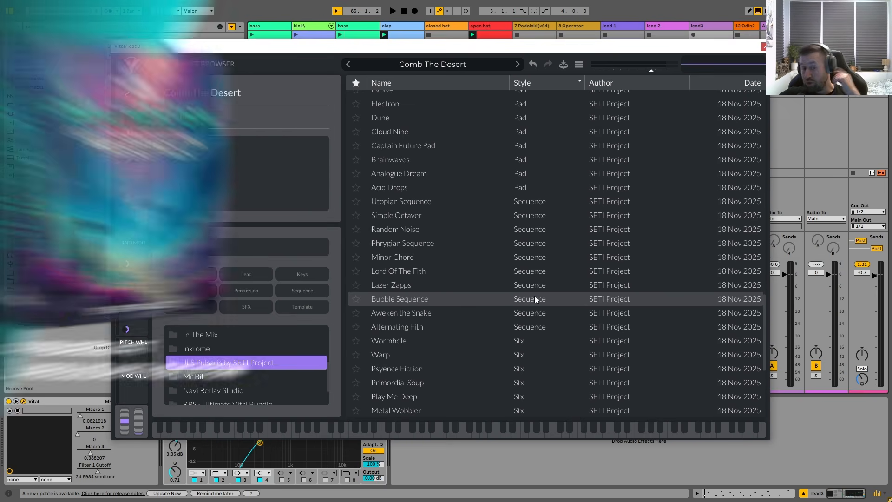